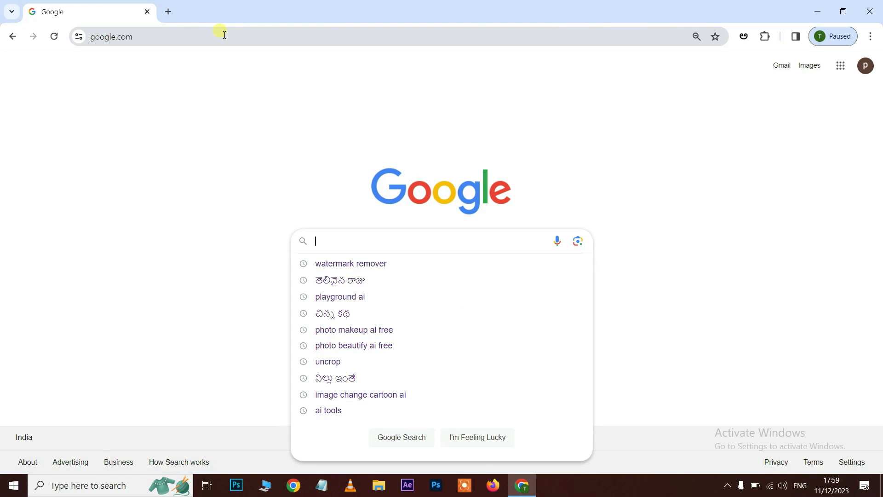
Search Google for "clipchamp" and open the Clipchamp video editor website.
type("clipc")
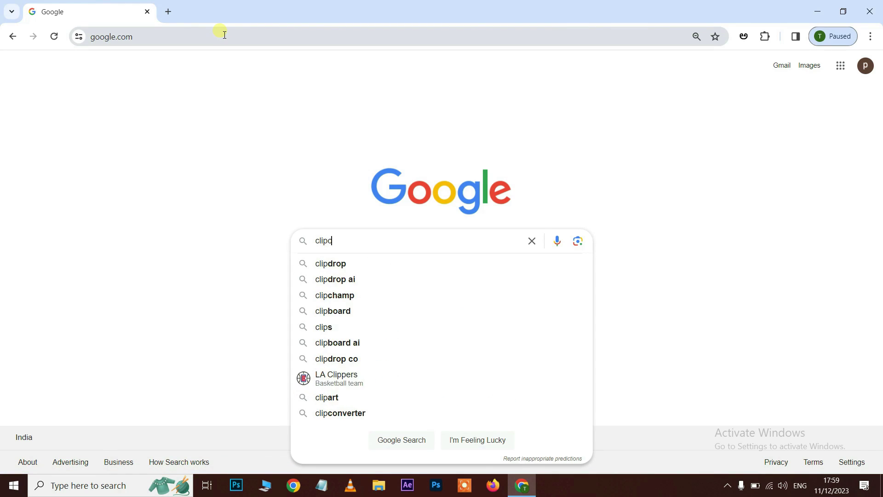
type("hamp")
key("Return")
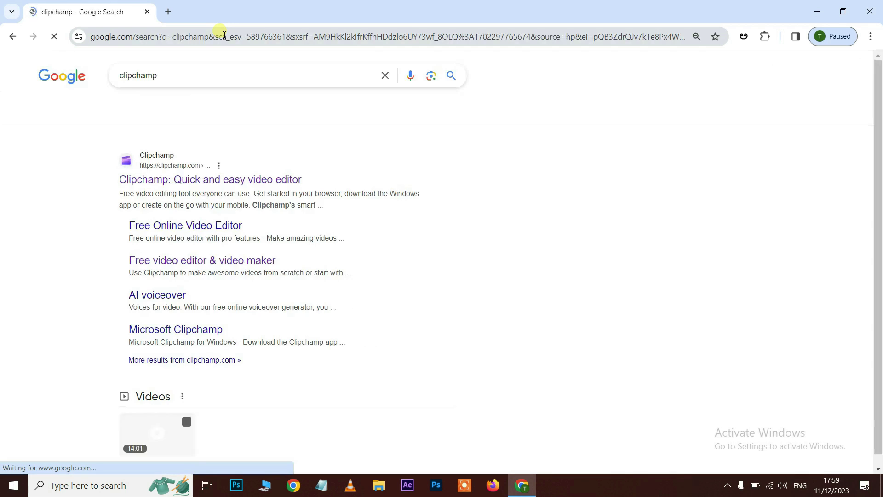
left_click(176, 180)
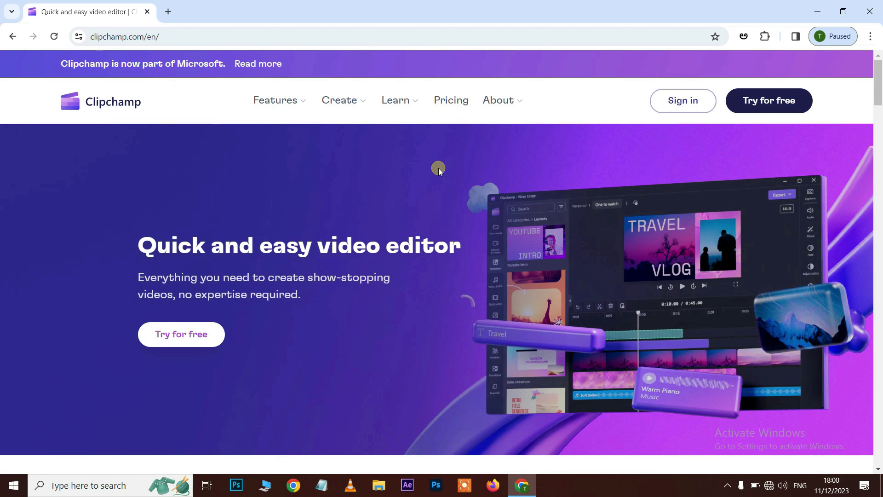
Sign in to Clipchamp with a Google account, entering the account password.
left_click(6, 36)
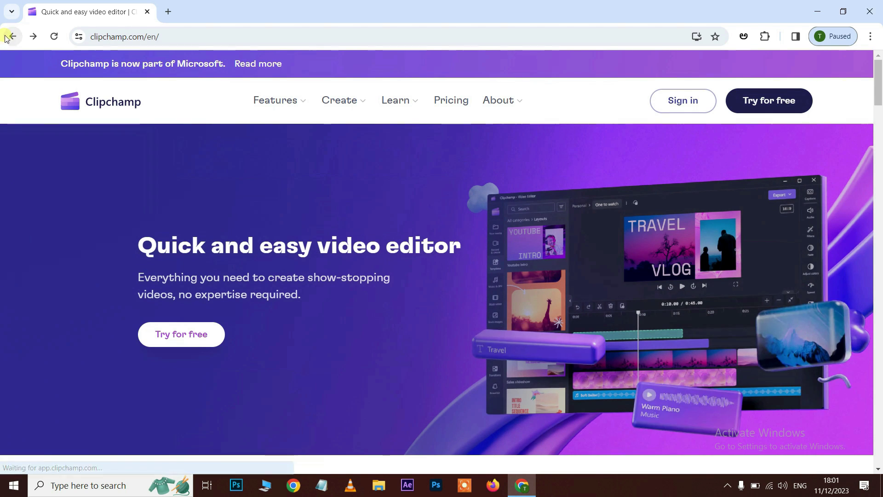
left_click(677, 110)
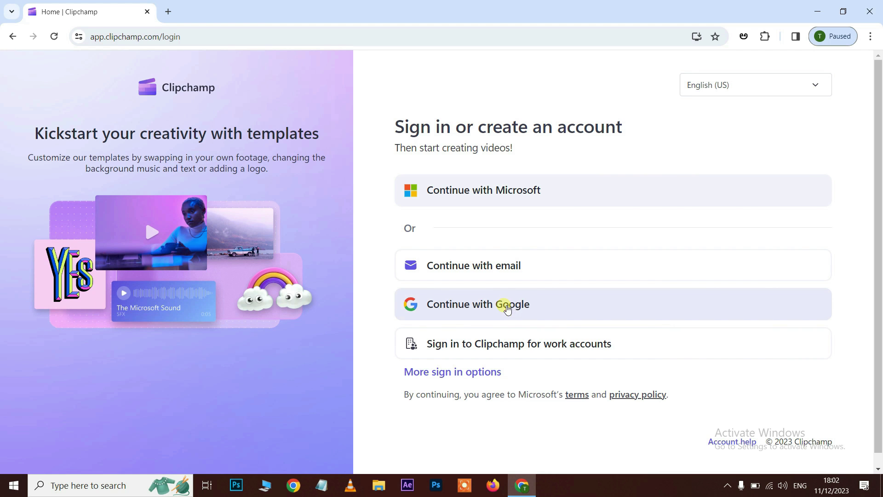
left_click(508, 308)
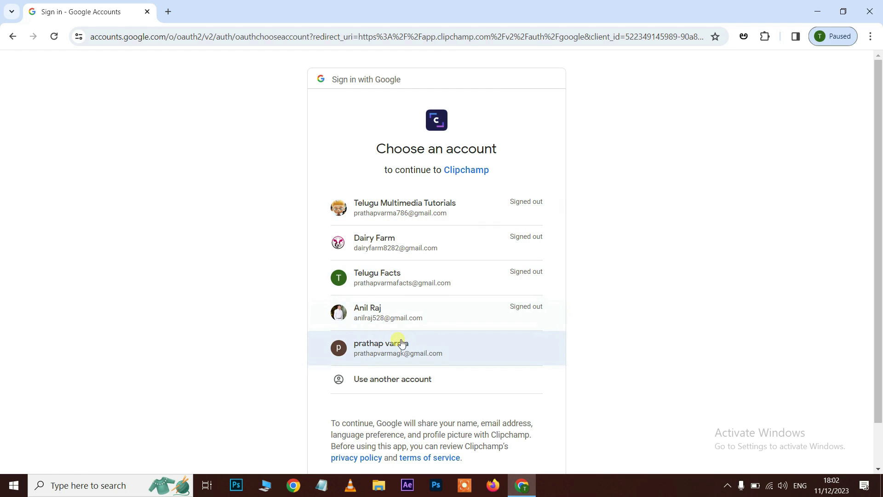
left_click(399, 342)
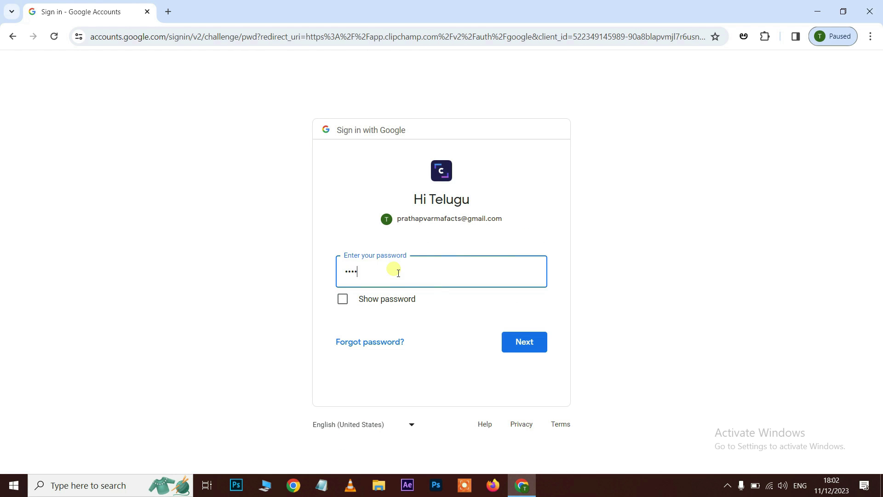
key("Return")
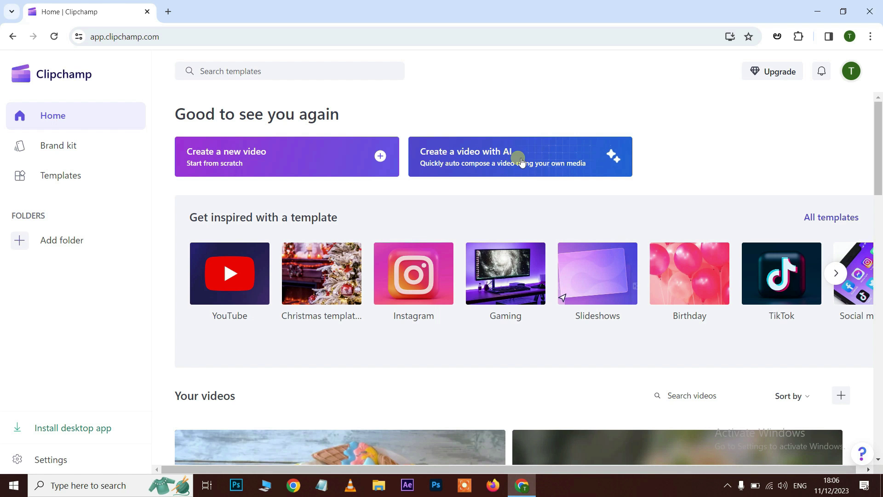
Start a video with AI and add wedding clips from the Marriage Videos folder, including pexels-hasan-sayeed-14299380, pexels-hasan-sayeed-14299460 and production_id_4391110.
left_click(505, 157)
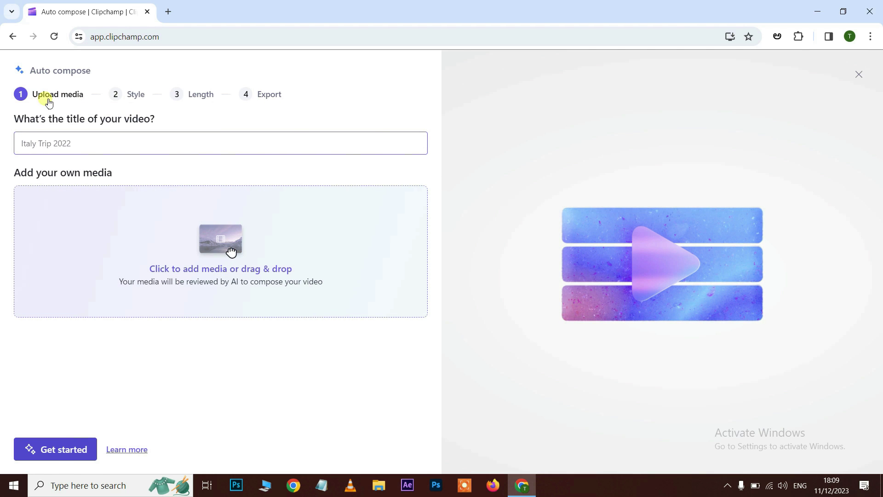
left_click(230, 251)
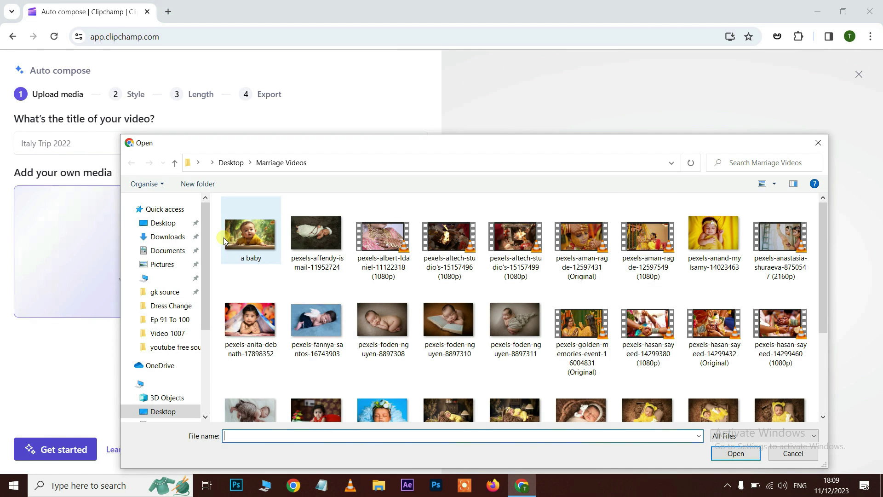
left_click(647, 236, "ctrl")
left_click(649, 333, "ctrl")
left_click(648, 338)
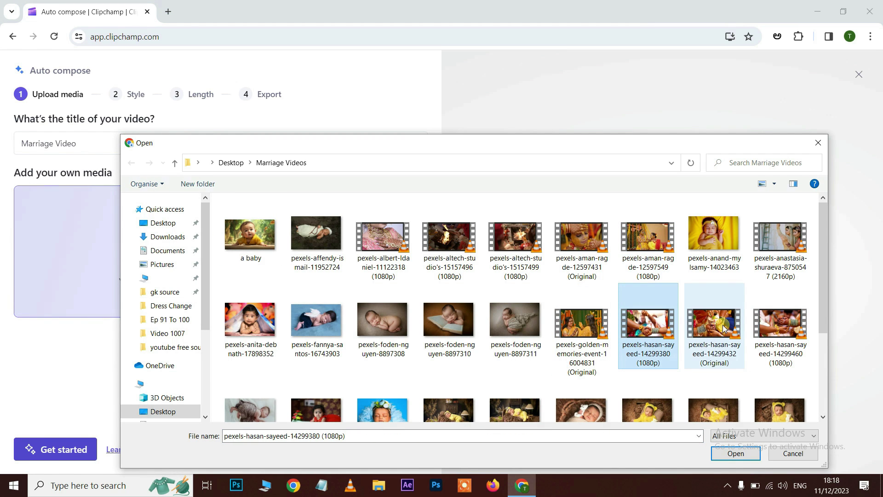
left_click(780, 329, "ctrl")
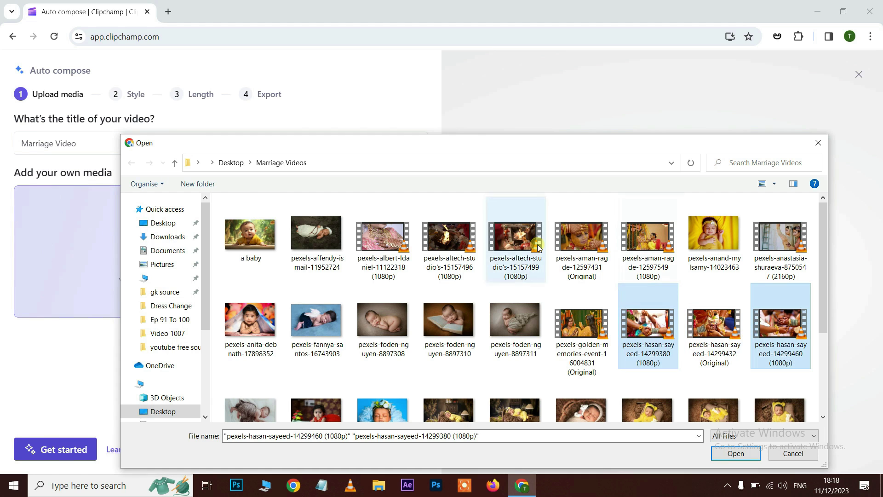
left_click(383, 249, "ctrl")
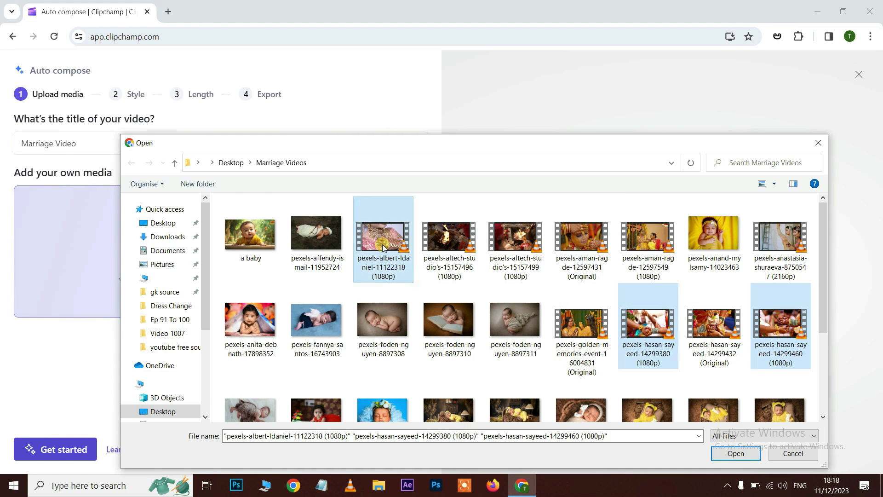
left_click(582, 244, "ctrl")
scroll(582, 243, "down", 3)
left_click(780, 363, "ctrl")
scroll(644, 276, "up", 3)
left_click(604, 238, "ctrl")
scroll(713, 332, "down", 3)
left_click(736, 453)
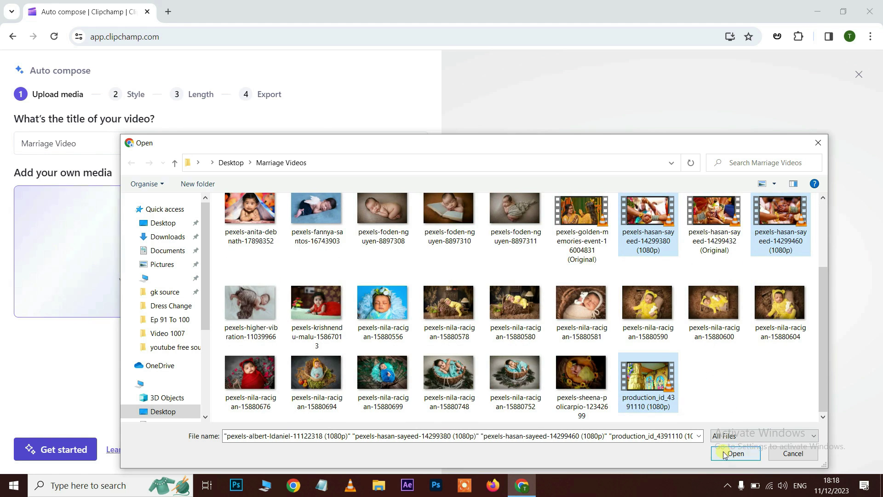
Title the video "Marriage Video" and start the automatic composition with the added media.
left_click(139, 143)
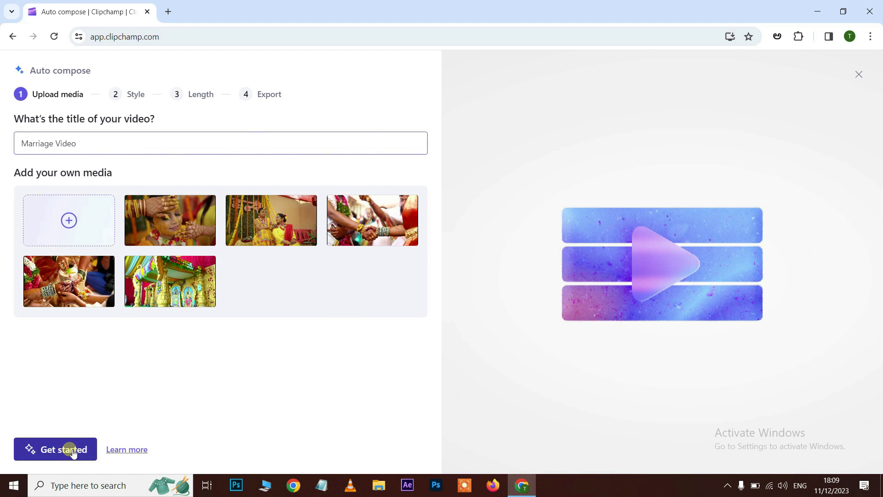
left_click(73, 452)
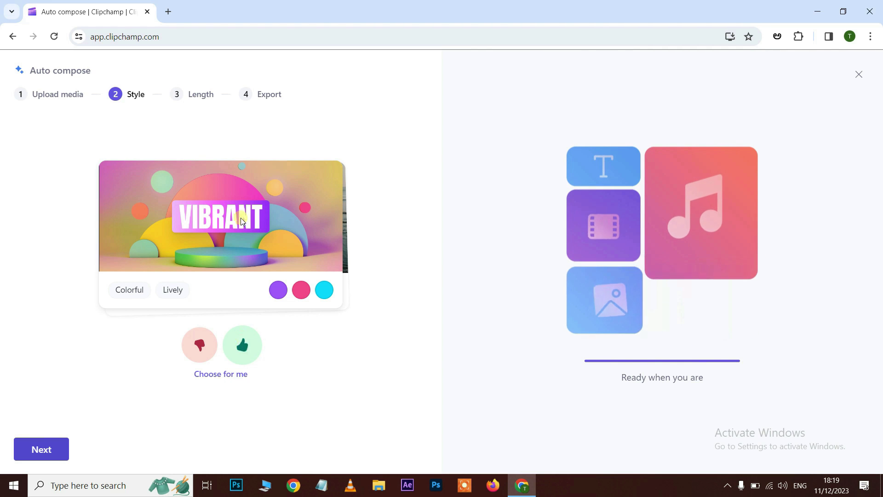
Approve several suggested styles, including Vibrant, Vintage and Bold, and continue to the length settings.
left_click(244, 350)
left_click(244, 348)
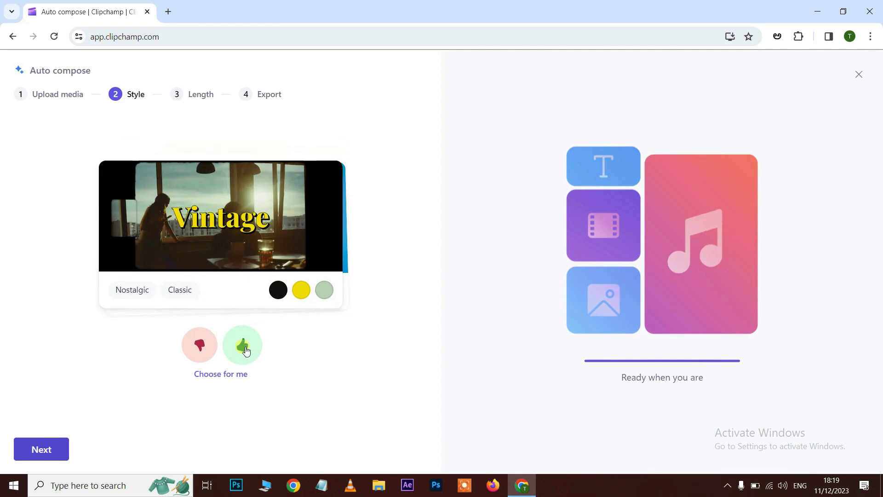
left_click(244, 349)
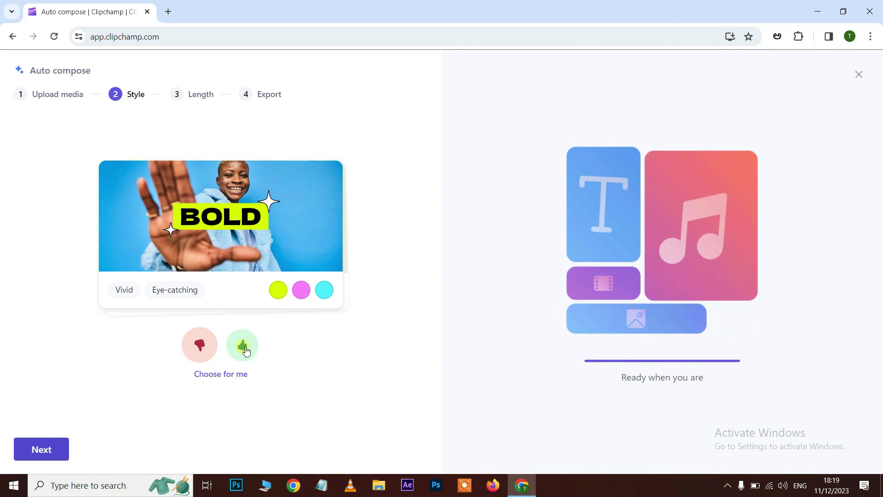
left_click(243, 349)
left_click(244, 349)
left_click(244, 349)
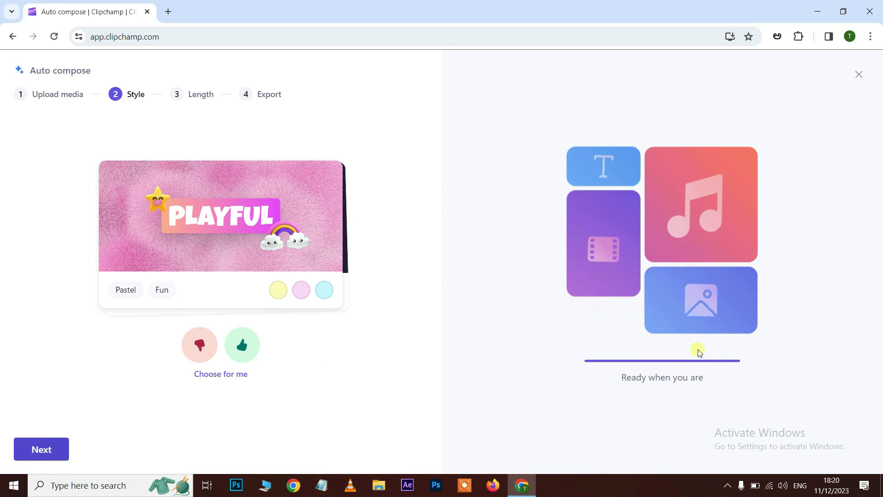
left_click(44, 450)
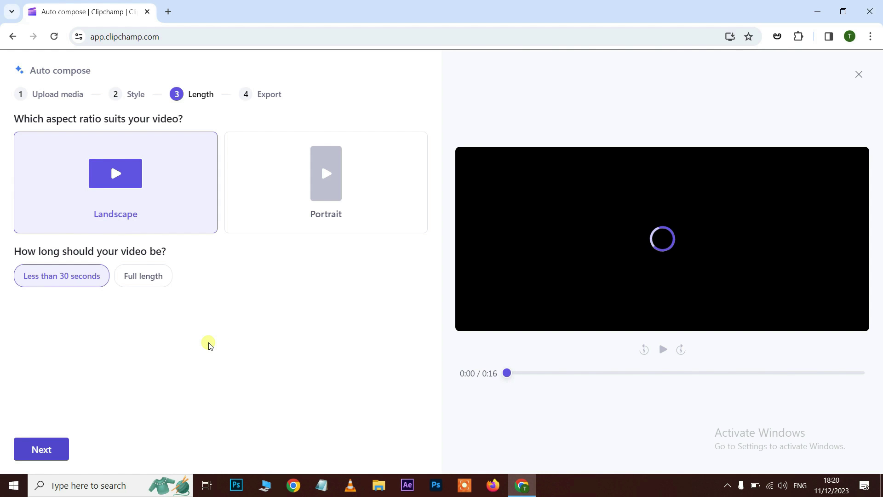
Try the Portrait aspect ratio and preview the composed video in it.
left_click(335, 198)
left_click(132, 204)
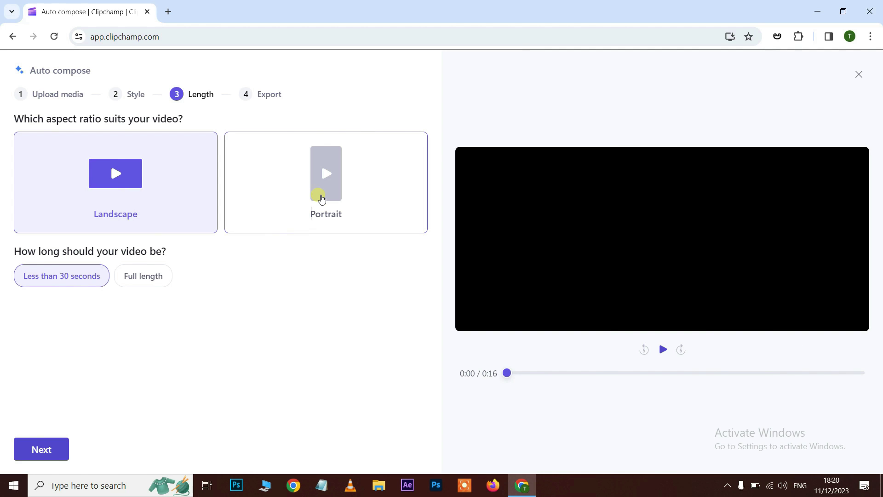
left_click(321, 198)
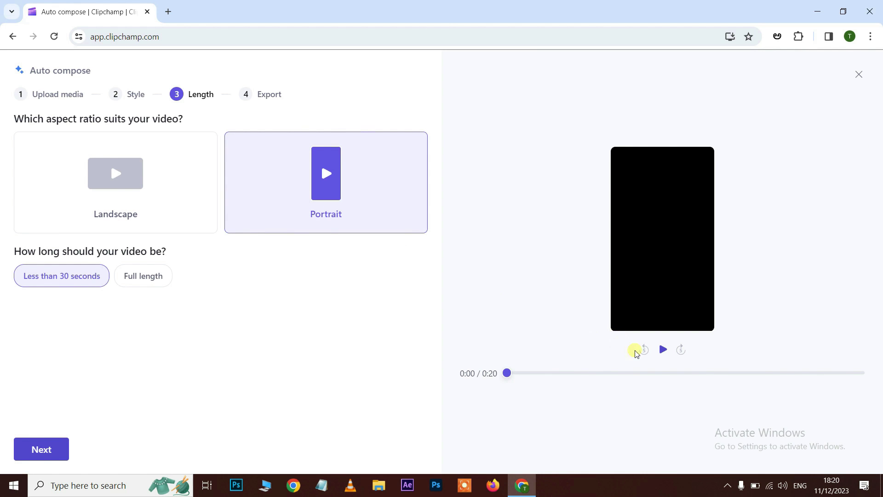
left_click(666, 351)
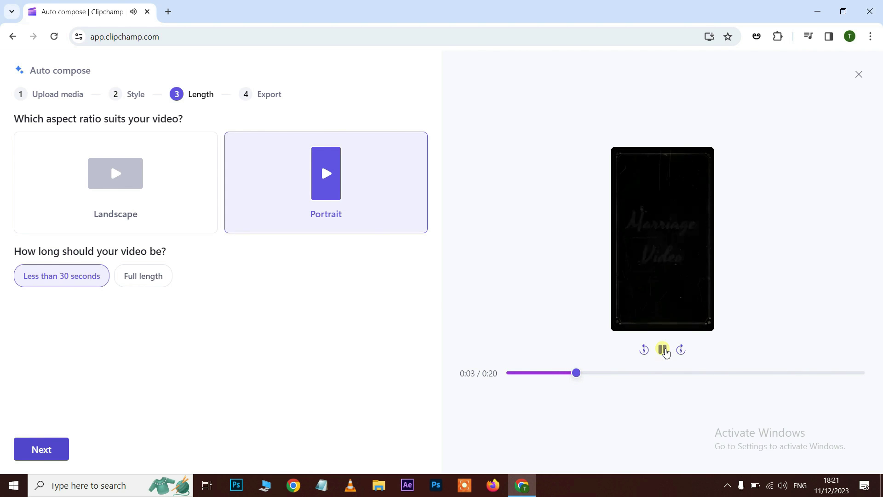
left_click(665, 352)
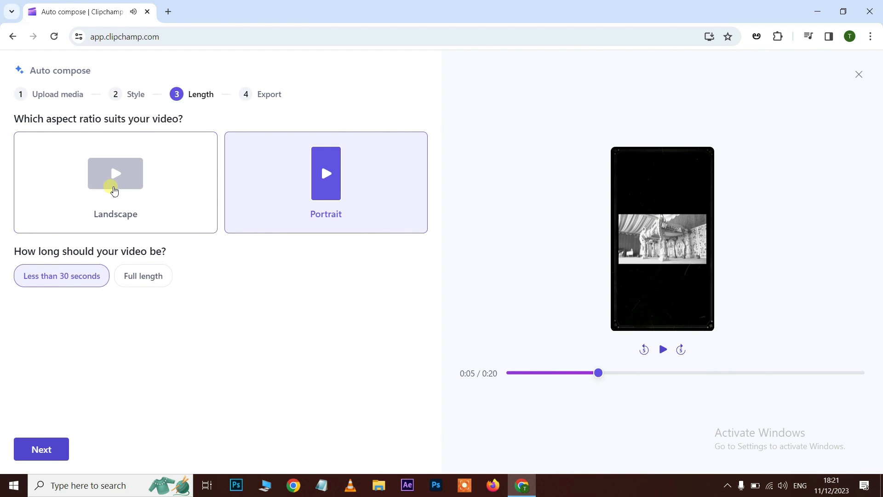
Set the aspect ratio to Landscape and preview the short version of the video.
left_click(113, 189)
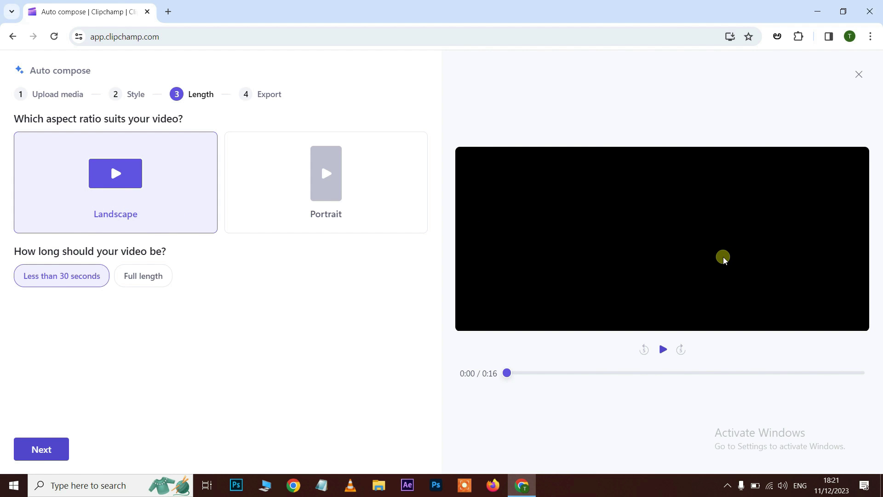
left_click(665, 355)
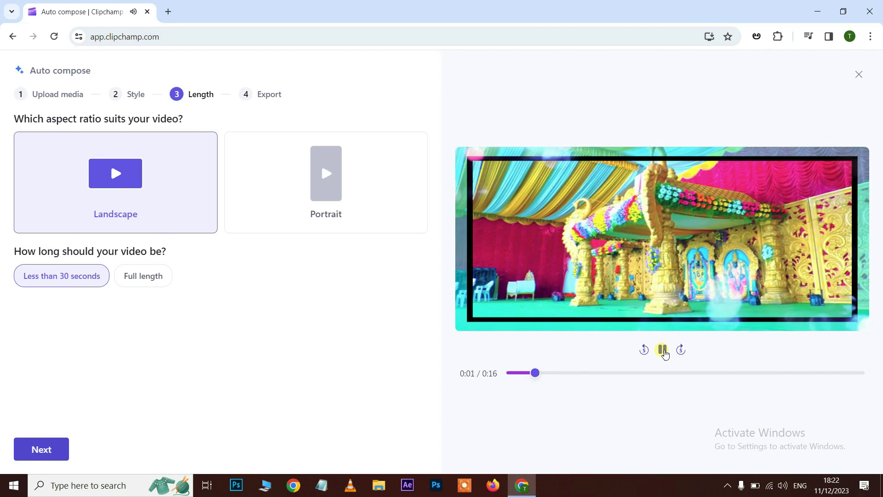
left_click(663, 350)
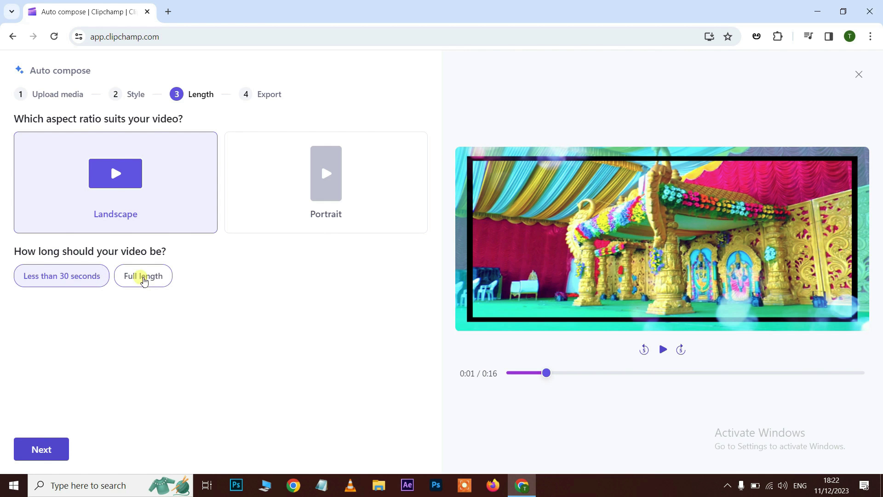
Set the video duration to Full length and preview the result at the export stage.
left_click(156, 281)
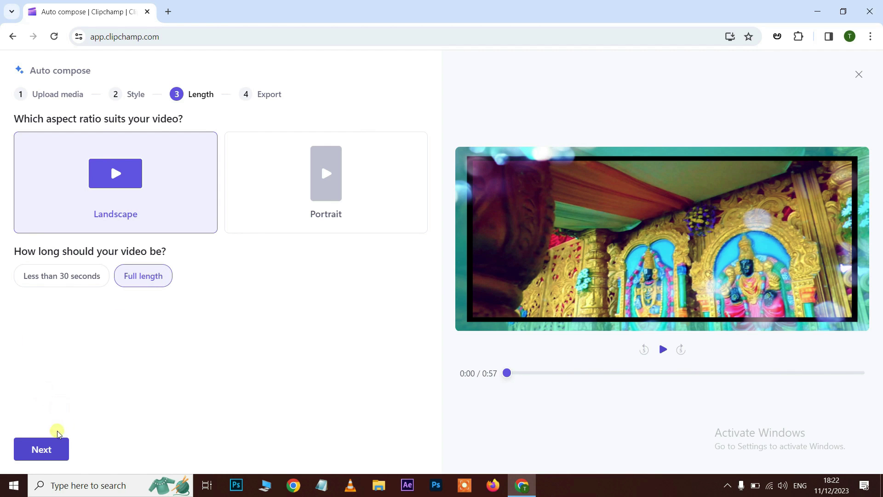
left_click(57, 450)
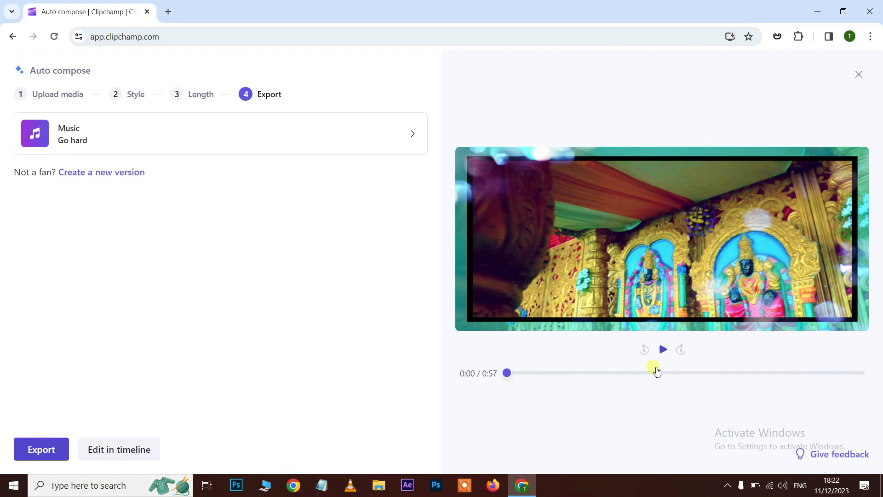
left_click(663, 351)
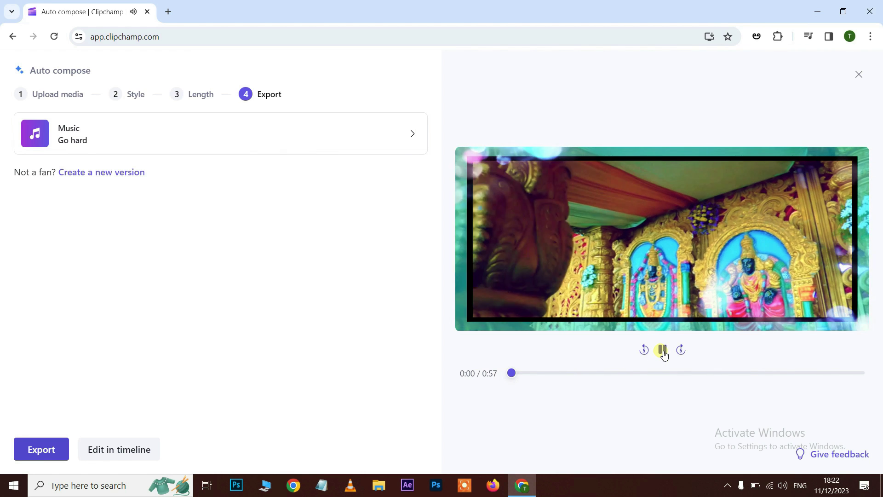
left_click(660, 349)
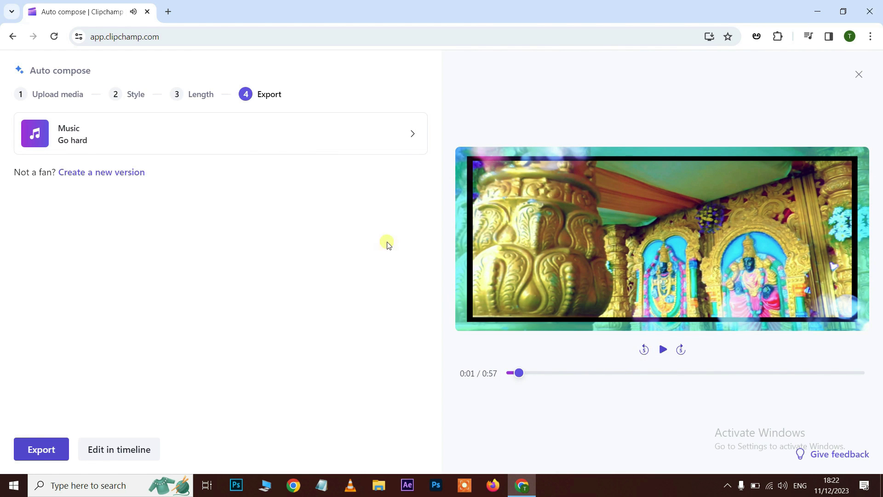
Try the Get going track as background music and set the music back to Go hard.
left_click(285, 138)
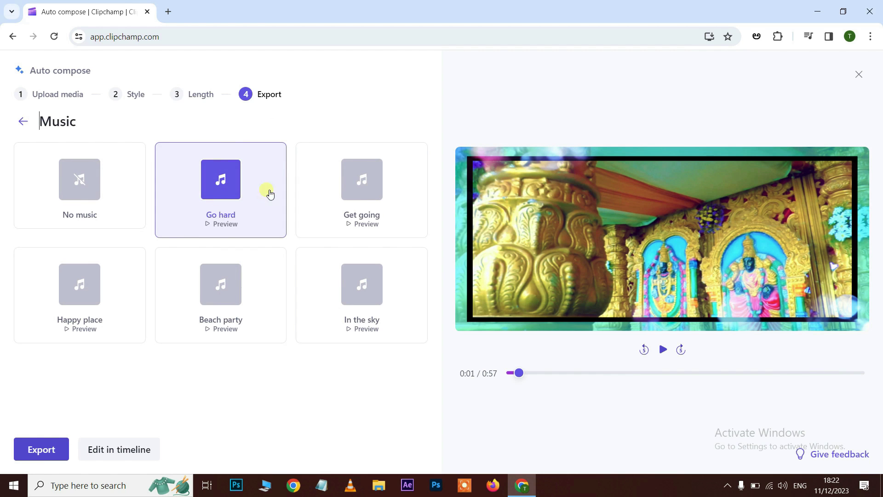
left_click(350, 225)
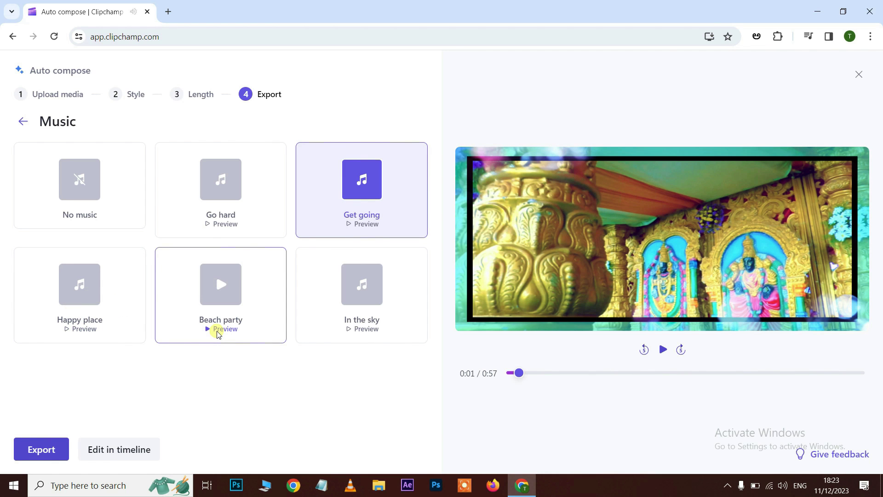
left_click(217, 214)
left_click(364, 190)
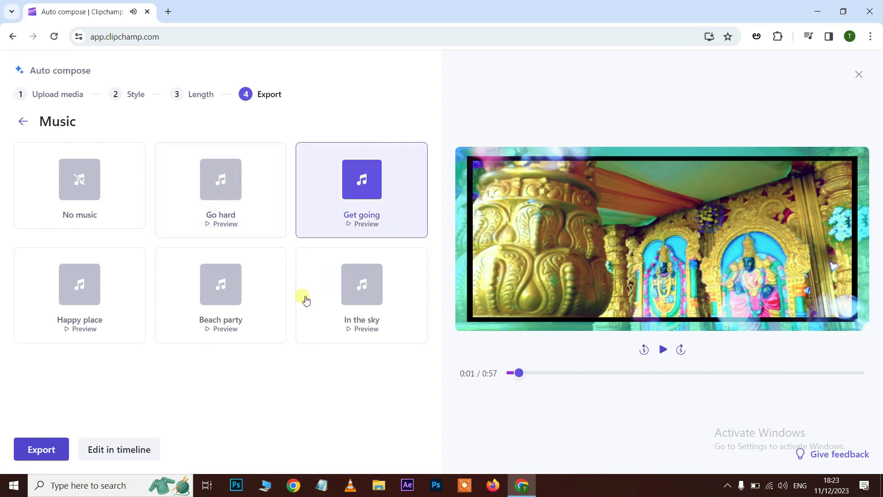
left_click(220, 189)
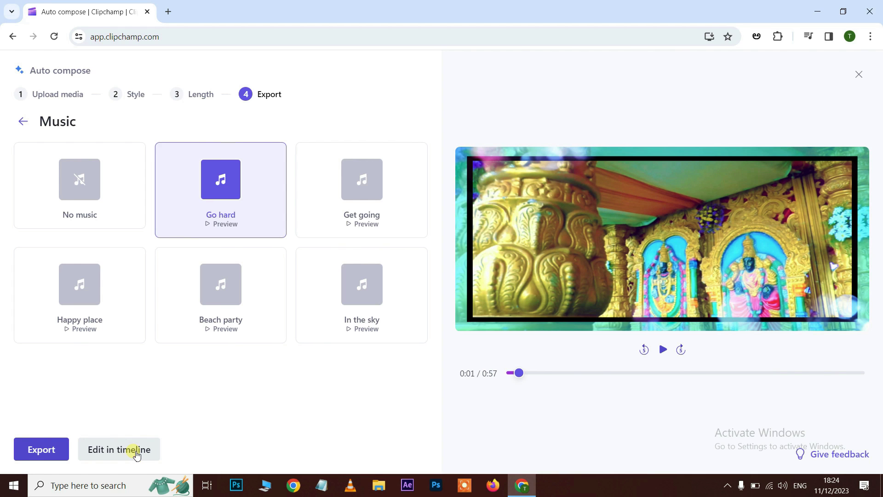
Export the auto-composed Marriage Video and wait for the finished file to download.
left_click(41, 450)
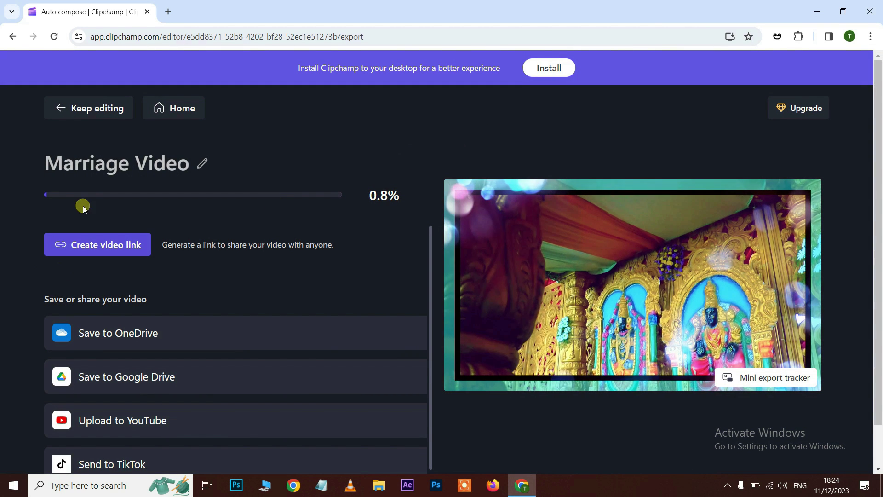
scroll(222, 206, "down", 1)
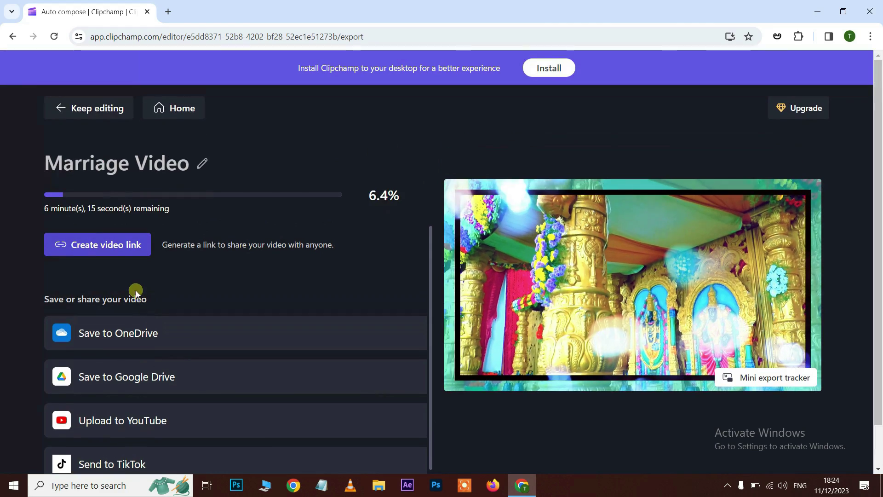
left_click(670, 488)
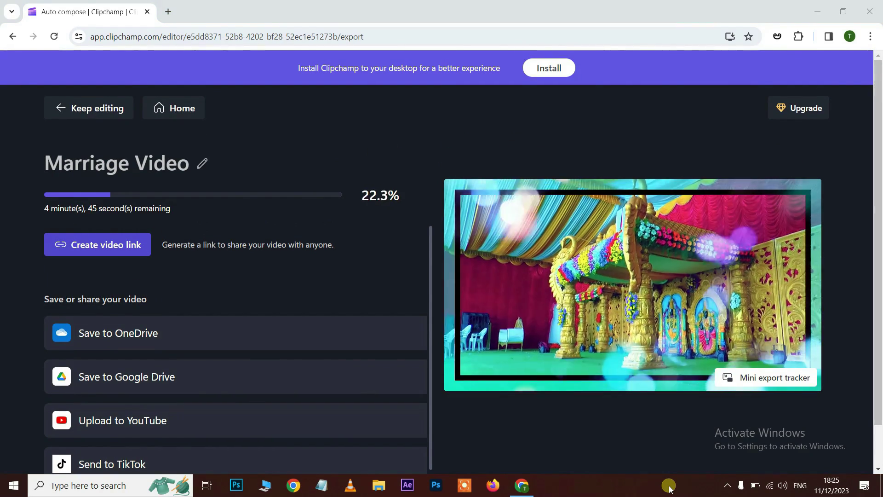
left_click(473, 409)
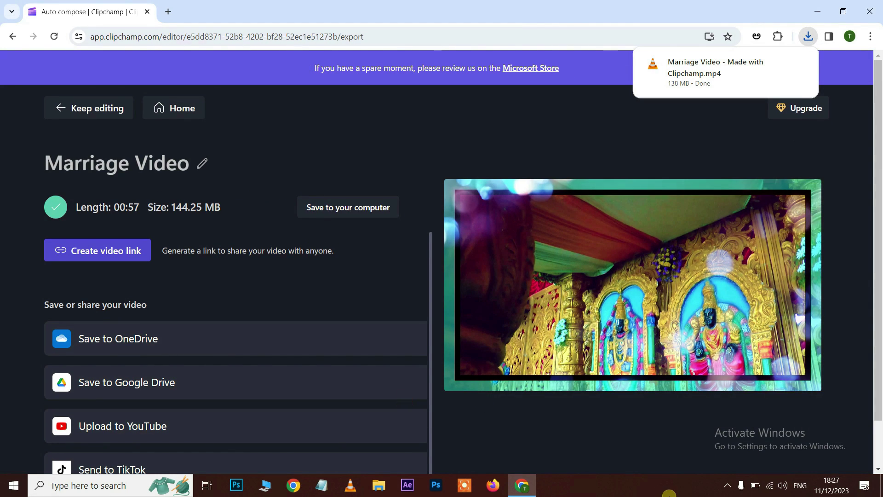
Open the Downloads folder and play the exported Marriage Video in VLC media player.
mouse_move(742, 77)
left_click(778, 64)
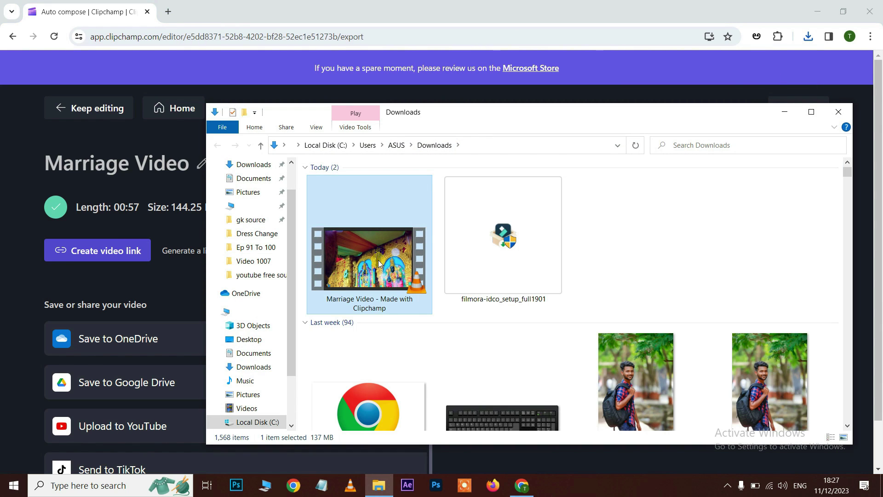
double_click(378, 262)
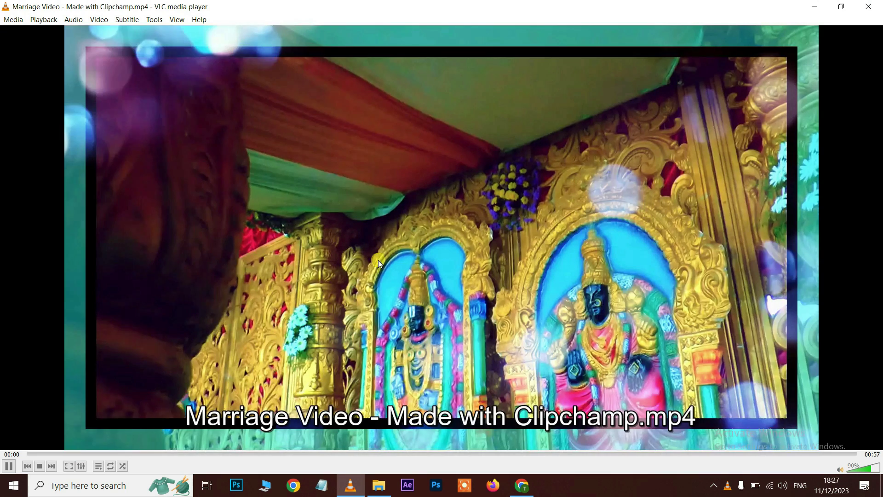
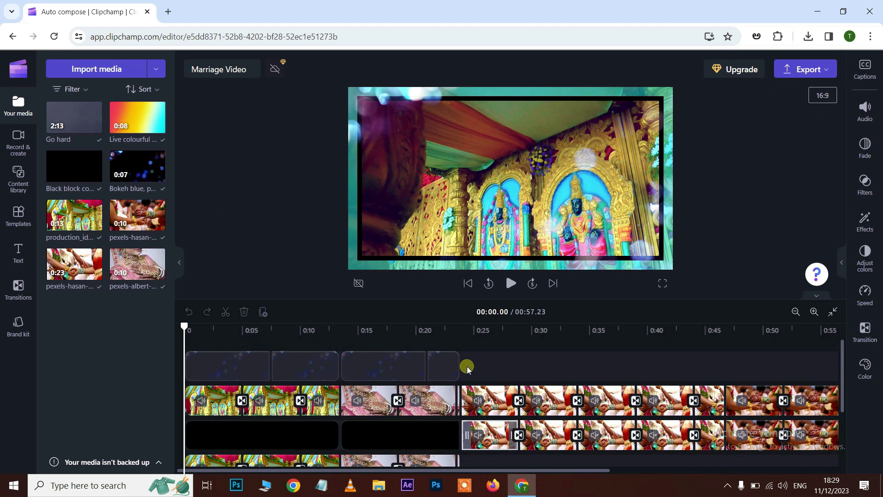
Change the first transition on the upper video track, near 0:05, from Cross fade to Heart.
left_click(387, 375)
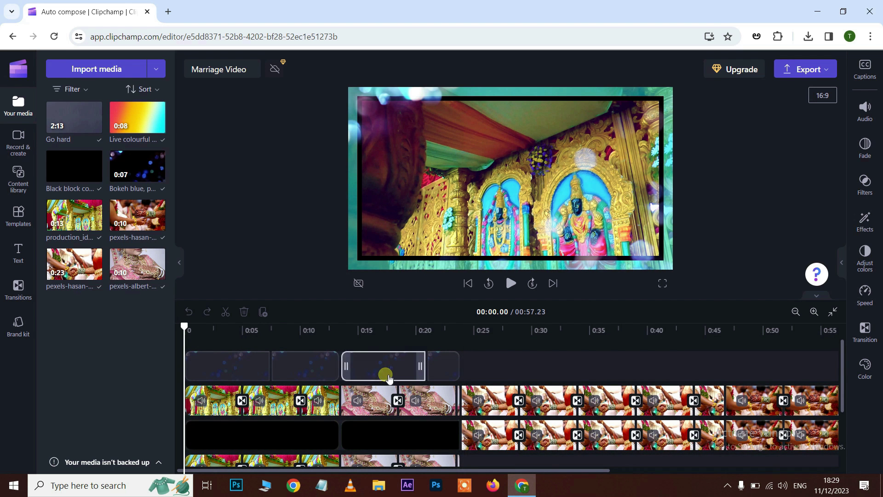
scroll(384, 374, "down", 3)
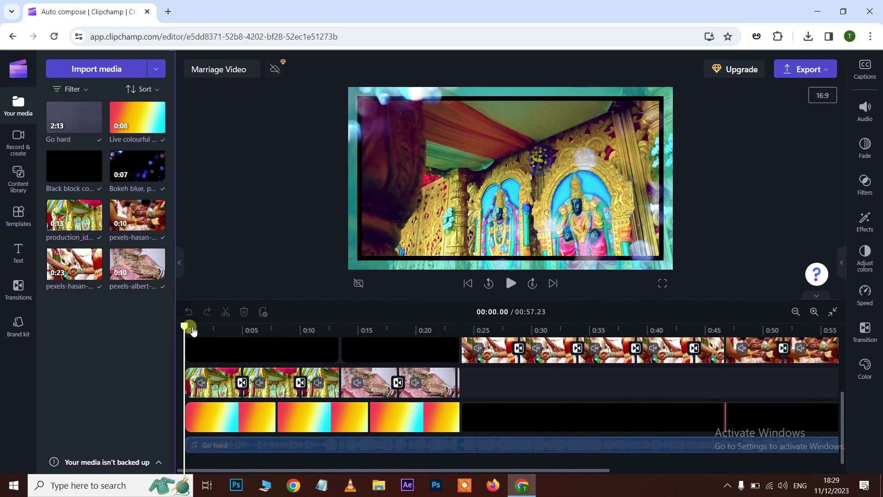
left_click_drag(203, 327, 239, 327)
left_click(243, 401)
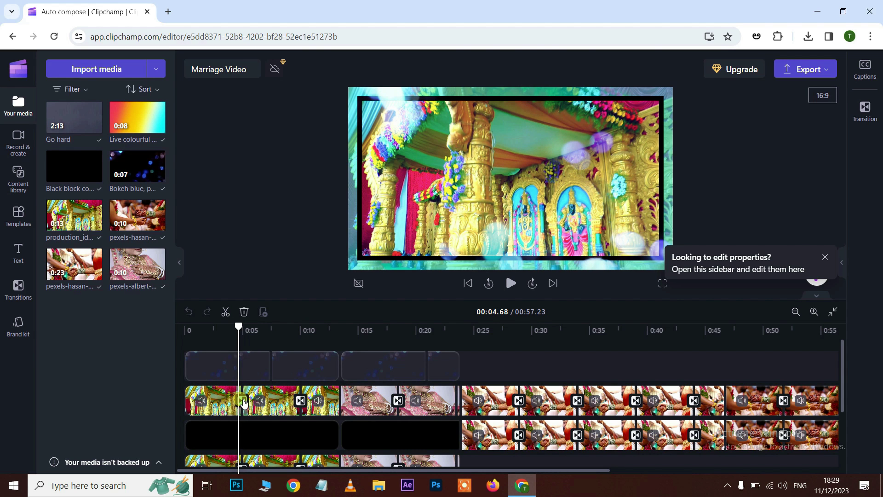
left_click(841, 263)
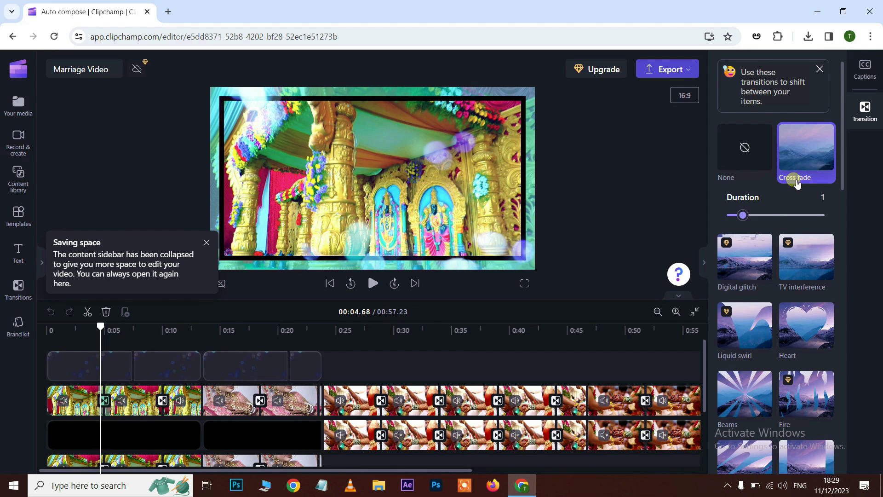
scroll(787, 340, "down", 1)
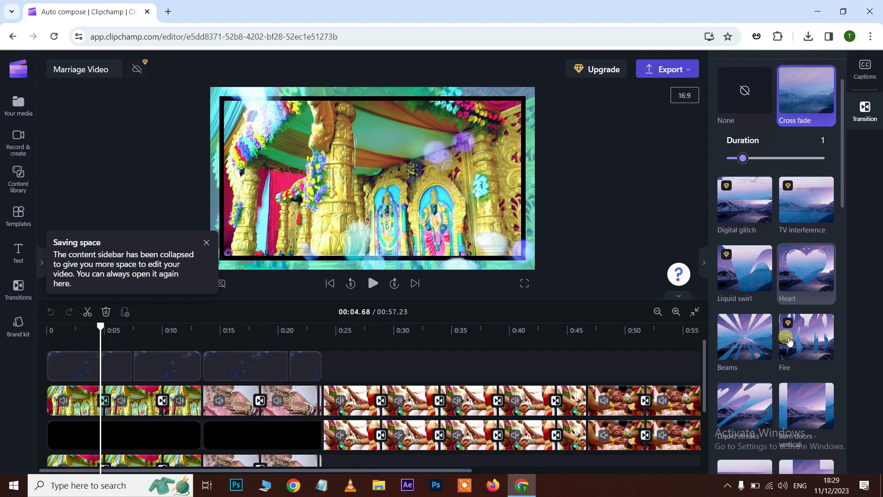
left_click(812, 264)
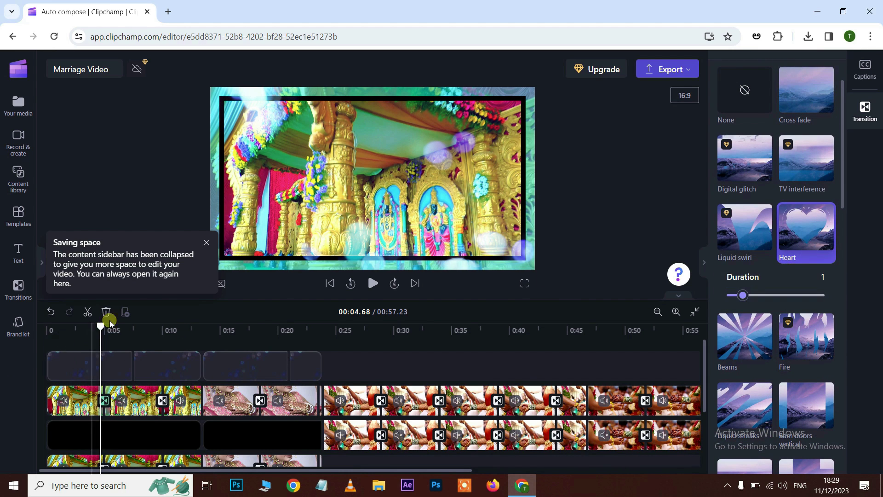
Play the timeline from shortly before the first transition and look through the project's tracks.
left_click_drag(101, 328, 90, 332)
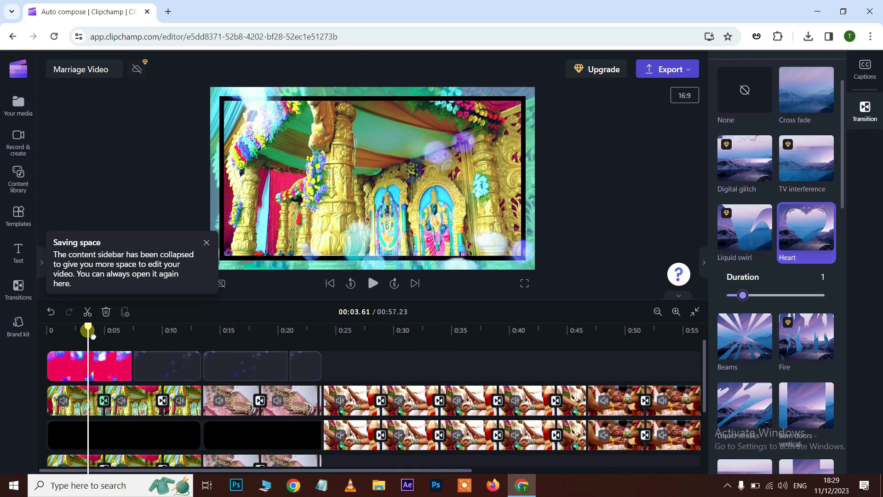
key("space")
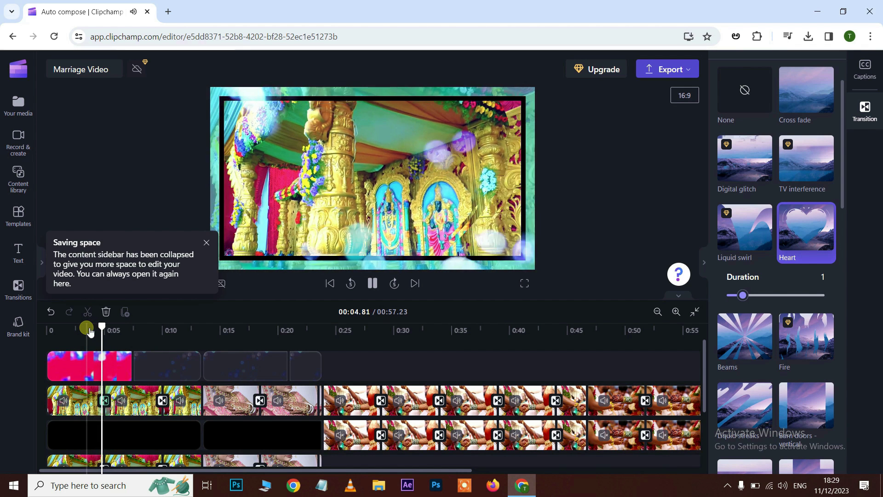
key("space")
scroll(481, 408, "down", 2)
scroll(482, 409, "up", 1)
scroll(479, 407, "up", 1)
scroll(375, 391, "down", 2)
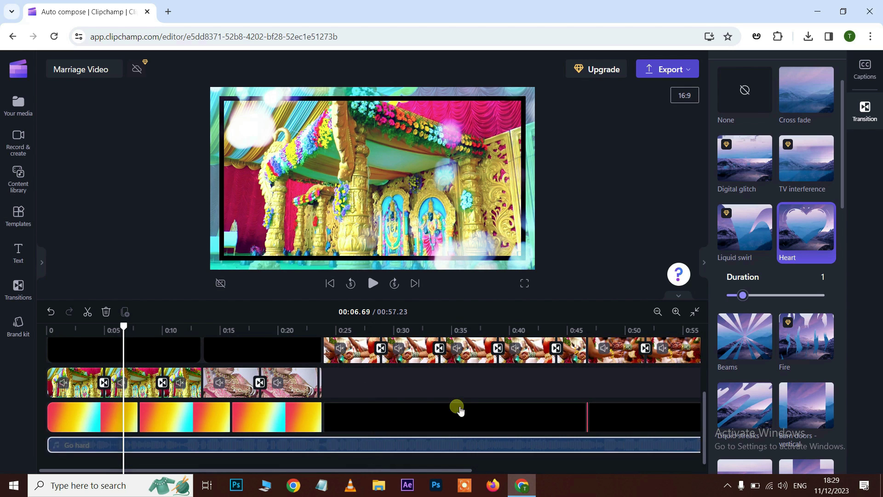
scroll(460, 409, "up", 2)
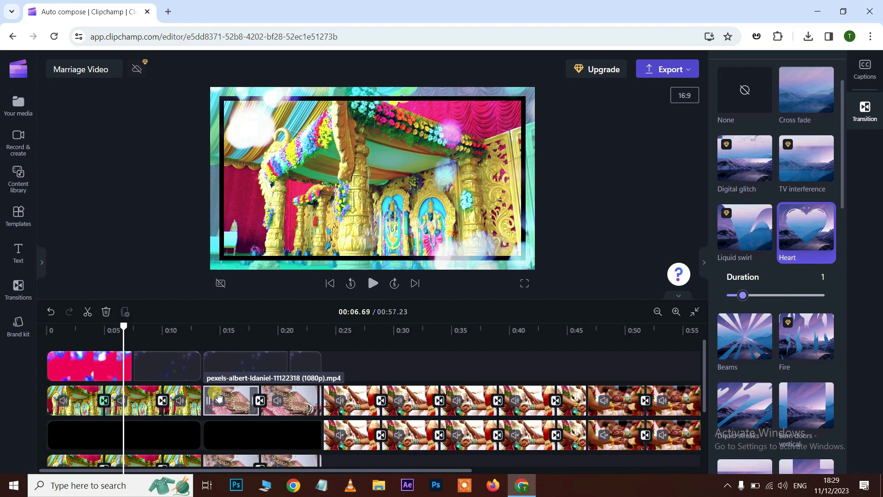
left_click(258, 103)
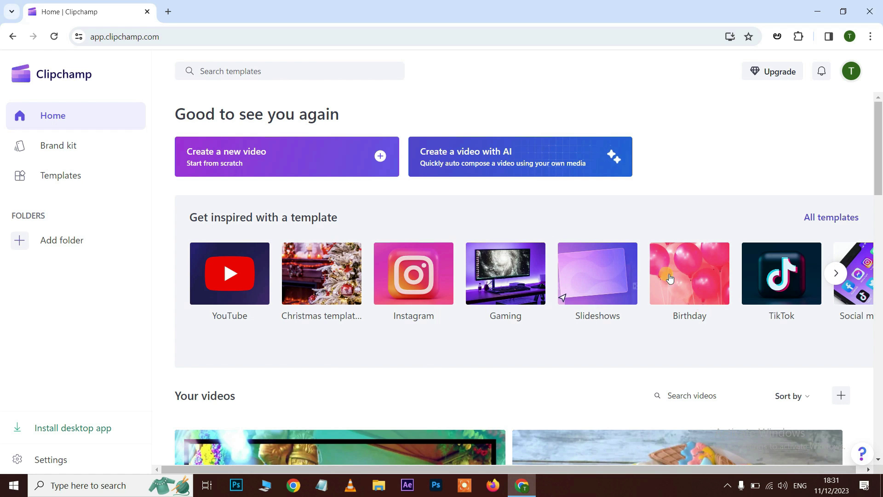
Open the full template library and browse its YouTube, Christmas, Instagram, Gaming, Slideshows and Birthday categories.
left_click(828, 219)
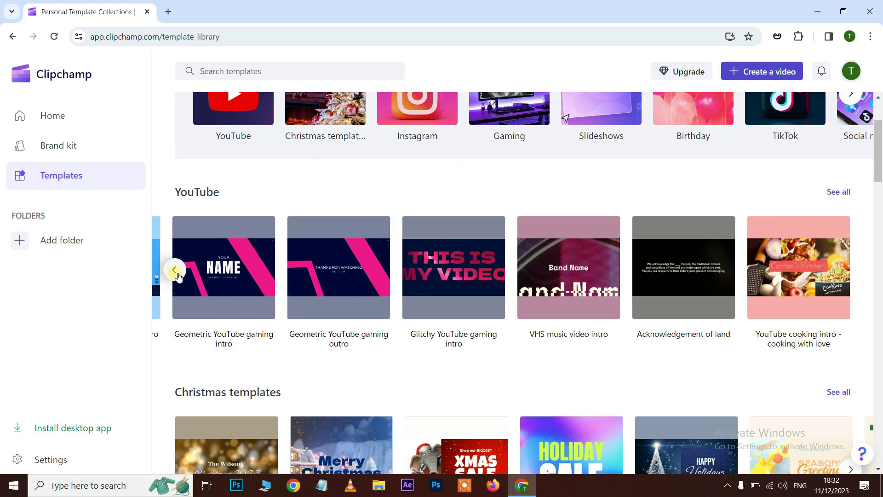
left_click(176, 271)
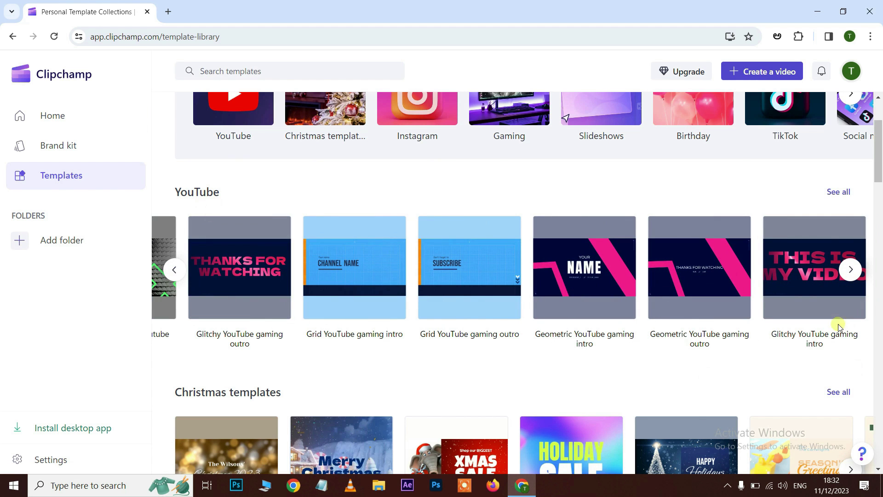
left_click(848, 272)
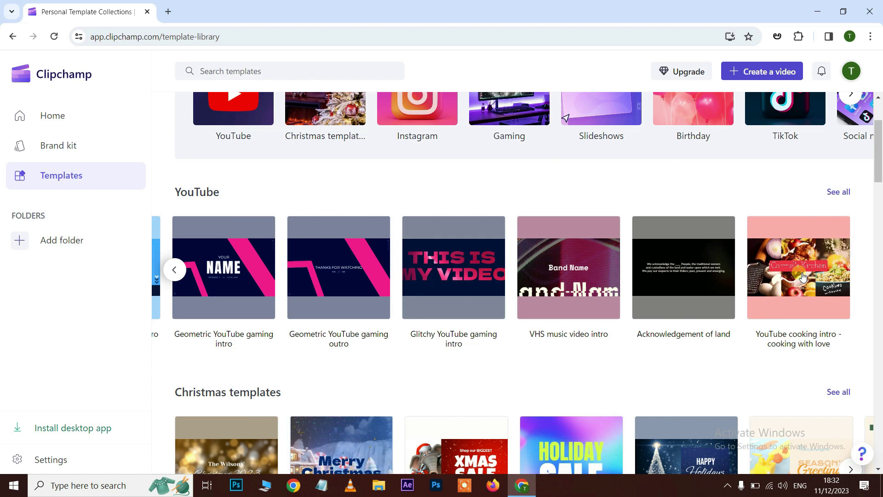
scroll(661, 294, "down", 3)
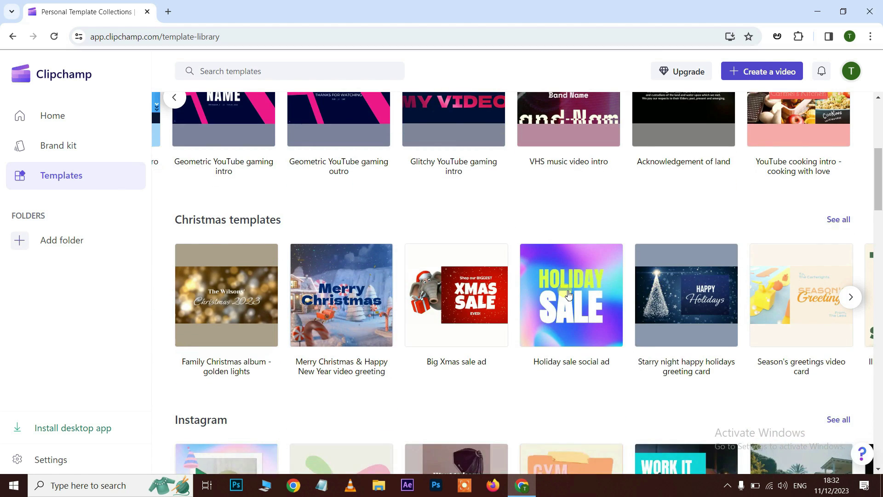
scroll(569, 295, "down", 5)
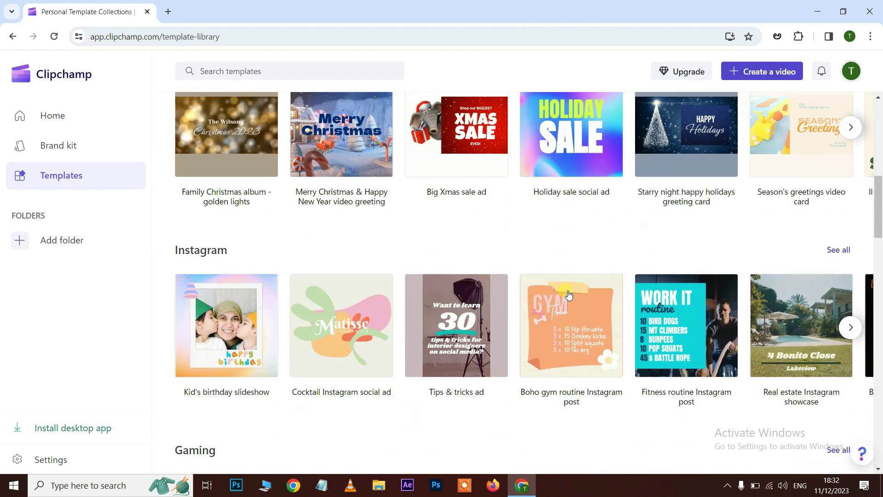
scroll(552, 272, "down", 1)
scroll(552, 250, "down", 8)
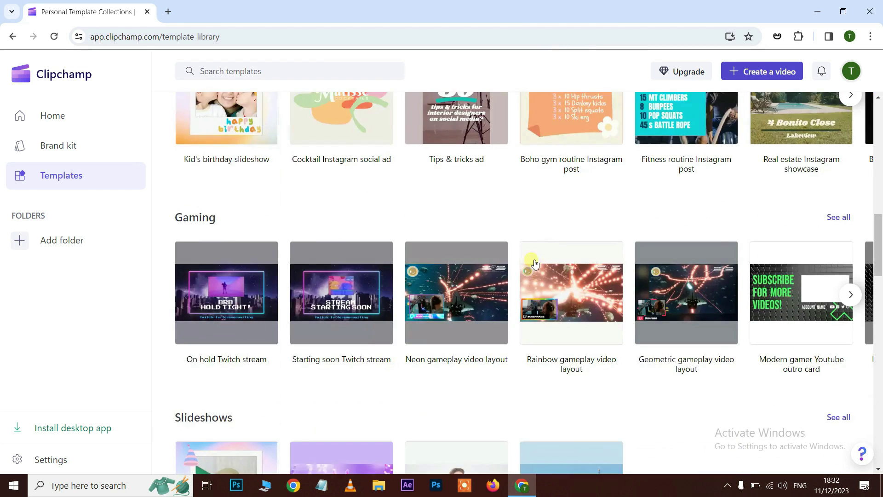
scroll(538, 258, "down", 1)
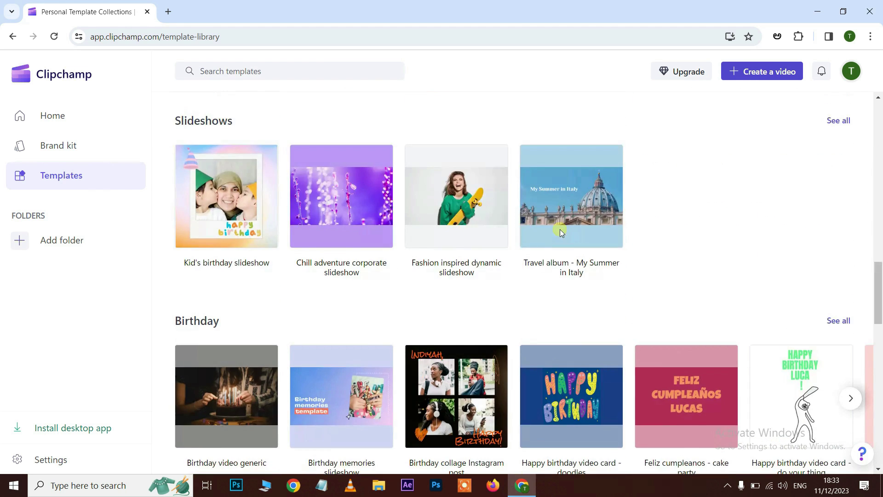
scroll(552, 235, "up", 1)
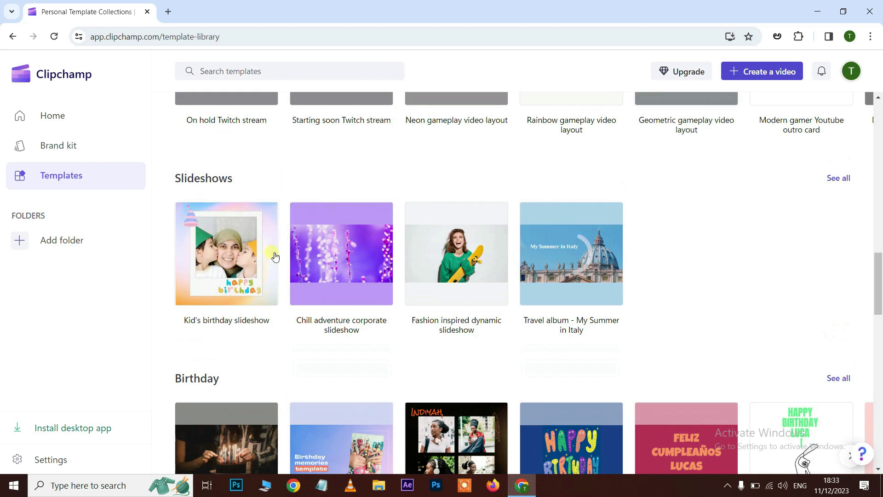
Preview the Kid's birthday slideshow template with sound and create a project from it.
left_click(232, 259)
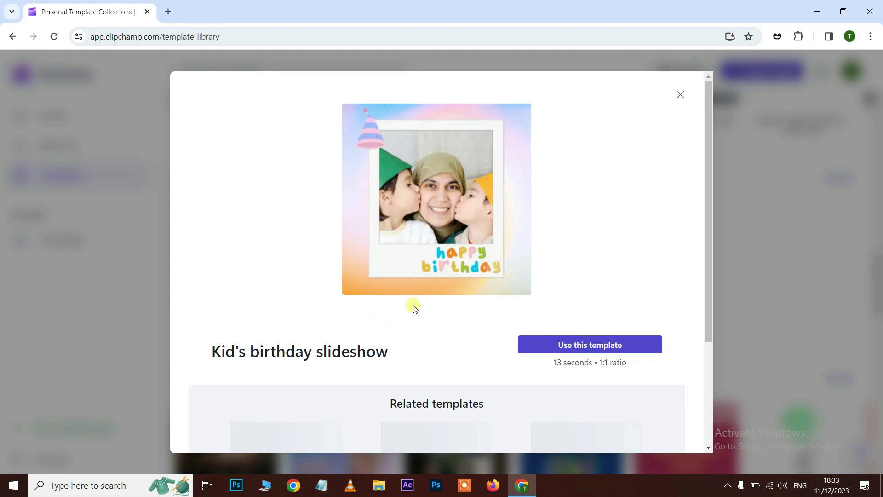
left_click(379, 302)
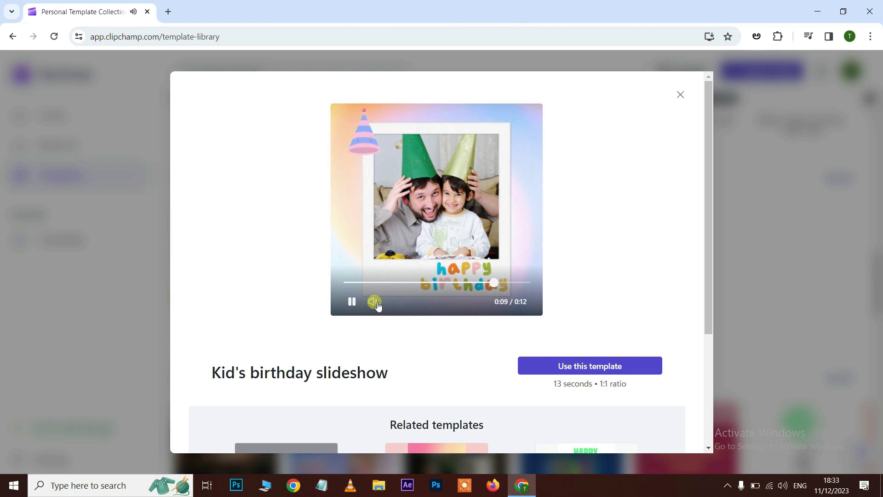
left_click(376, 304)
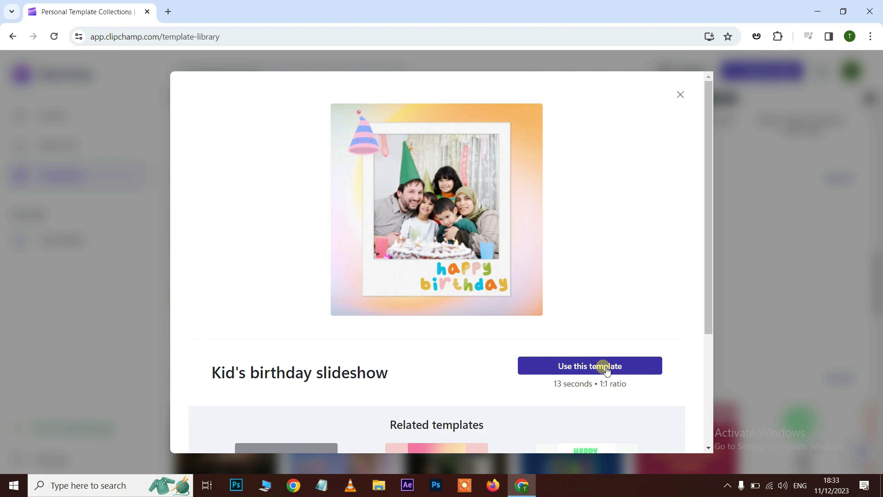
left_click(606, 366)
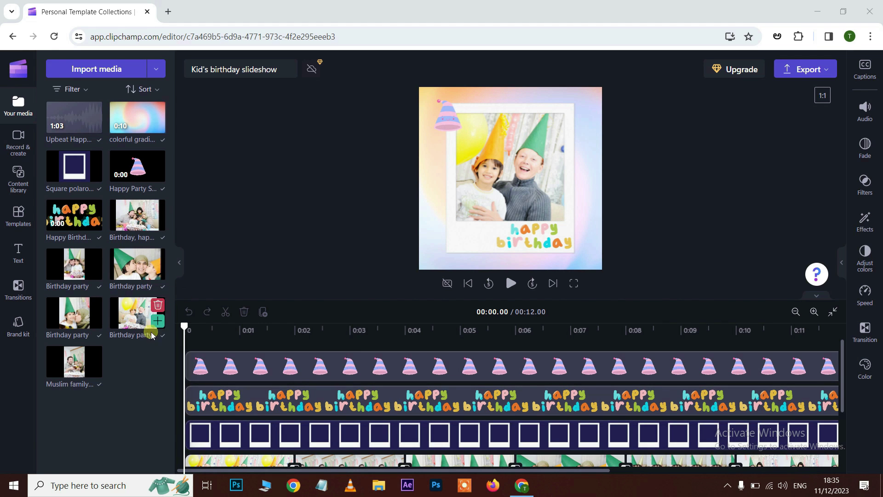
Import the photos of the baby on yellow cloth and the sleeping newborn from the desktop's Marriage Videos folder into the project media.
scroll(258, 385, "down", 3)
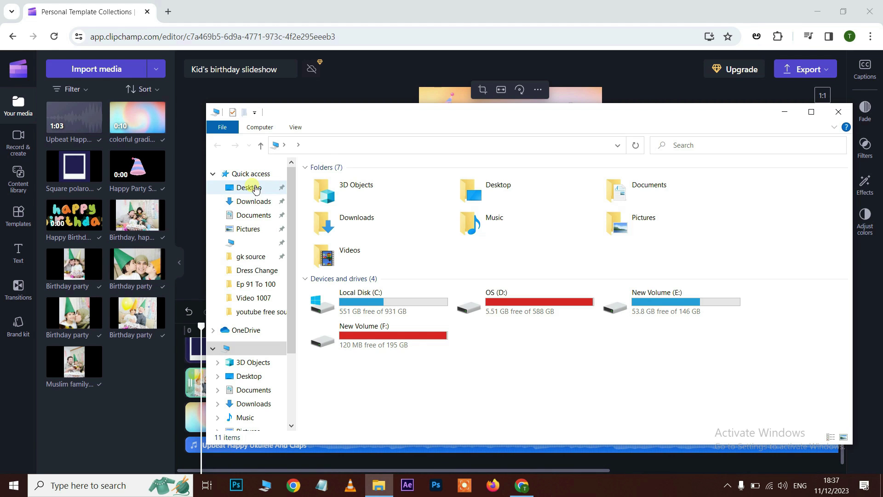
left_click(255, 188)
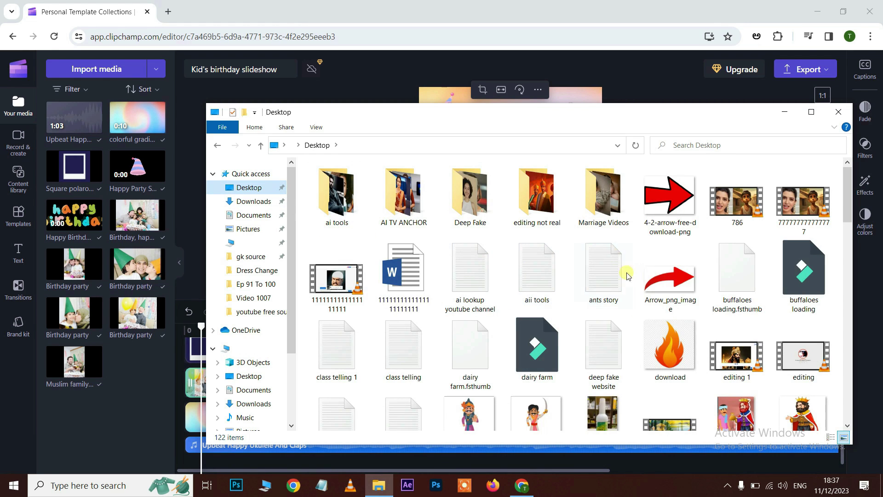
double_click(589, 294)
left_click(798, 207)
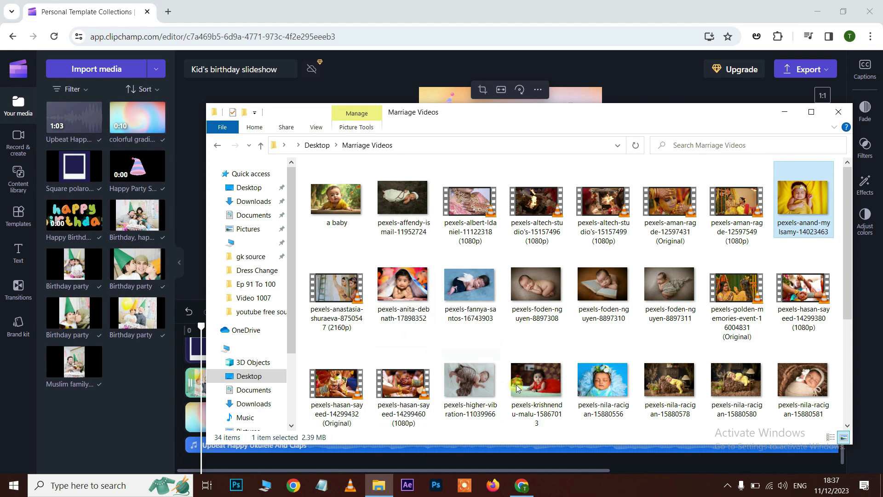
left_click(548, 292, "ctrl")
left_click_drag(798, 207, 120, 404)
Replace the slideshow's first two photos with the yellow-cloth baby and sleeping newborn photos, and play it from the start.
left_click_drag(125, 126, 247, 424)
left_click_drag(74, 119, 349, 430)
left_click_drag(201, 327, 183, 343)
scroll(183, 343, "up", 1)
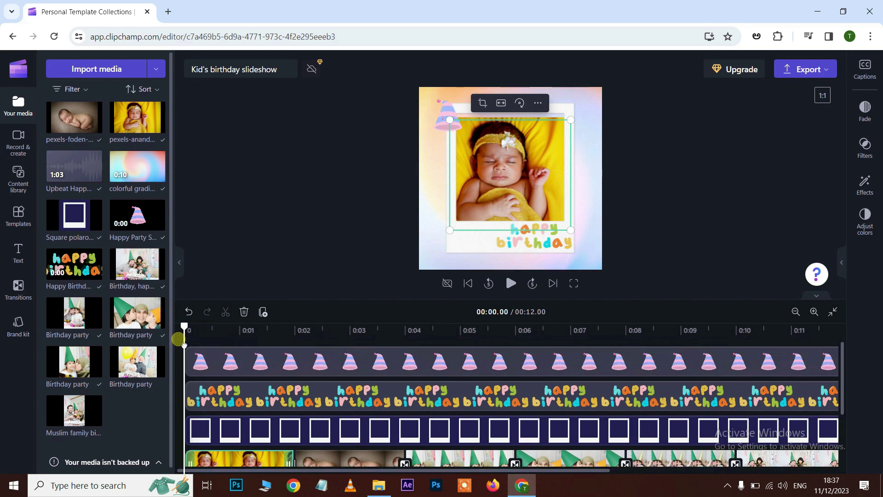
key("space")
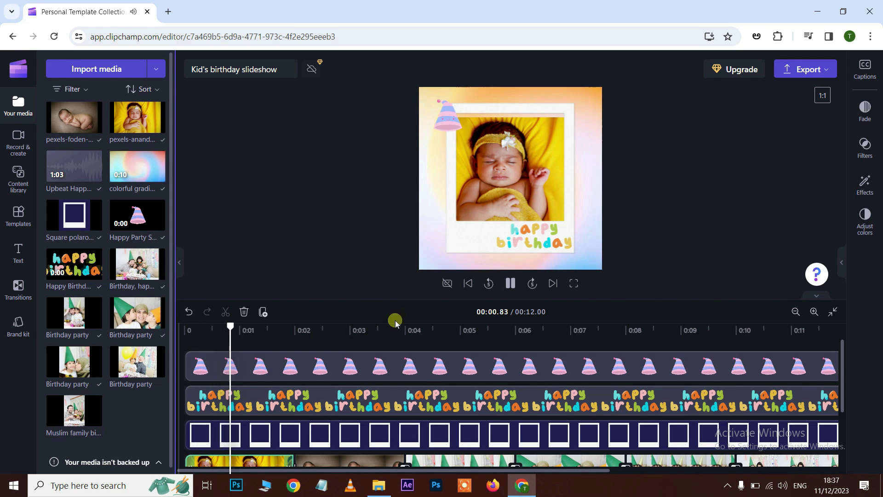
Pause playback and import the blue-flower, yellow-bear-outfit, red-wrap and pexels-sheena-policarpio baby photos from the Marriage Videos folder into the project media.
scroll(493, 427, "down", 1)
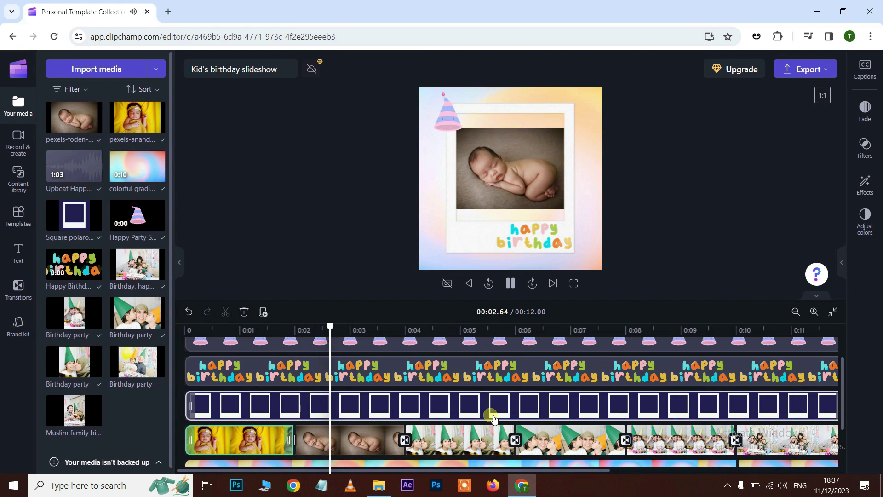
key("space")
scroll(493, 413, "down", 1)
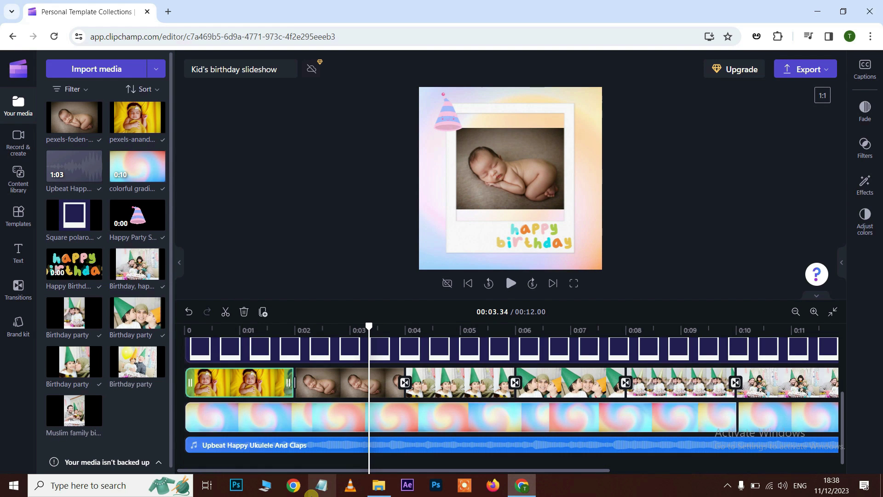
left_click(379, 485)
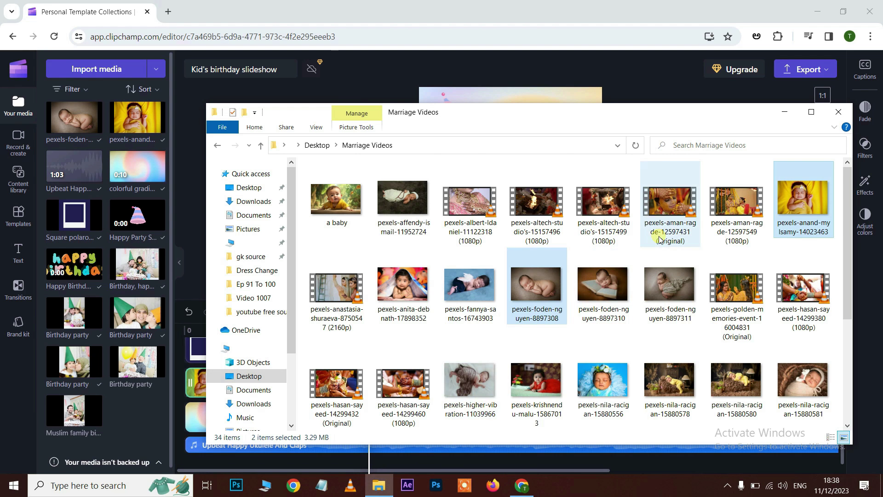
scroll(661, 240, "down", 3)
left_click(591, 258)
left_click(542, 315, "ctrl")
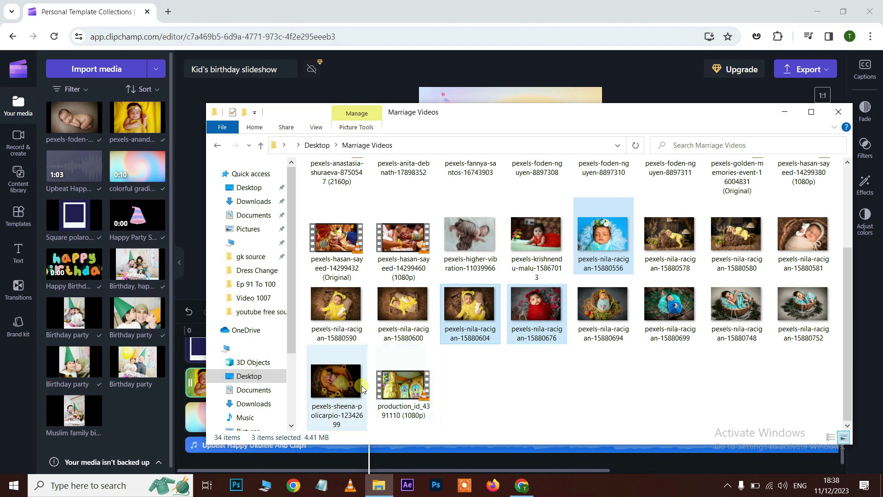
left_click(332, 382, "ctrl")
left_click_drag(340, 383, 143, 416)
Replace the slideshow's remaining four photos, in order, with the blue-flower, red-wrap, pexels-sheena-policarpio and yellow-bear-outfit baby photos, and play it from near the start.
left_click_drag(74, 165, 460, 391)
left_click_drag(69, 115, 576, 401)
left_click_drag(137, 166, 630, 399)
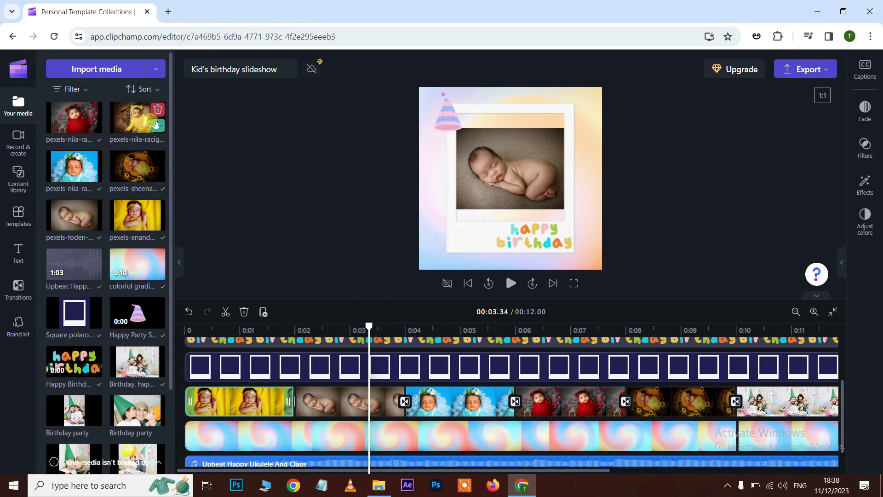
left_click_drag(142, 125, 793, 405)
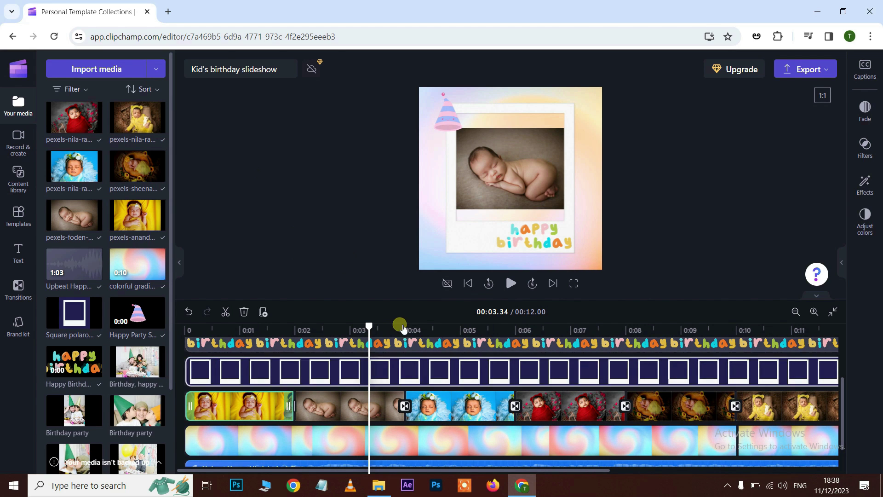
left_click(200, 330)
key("space")
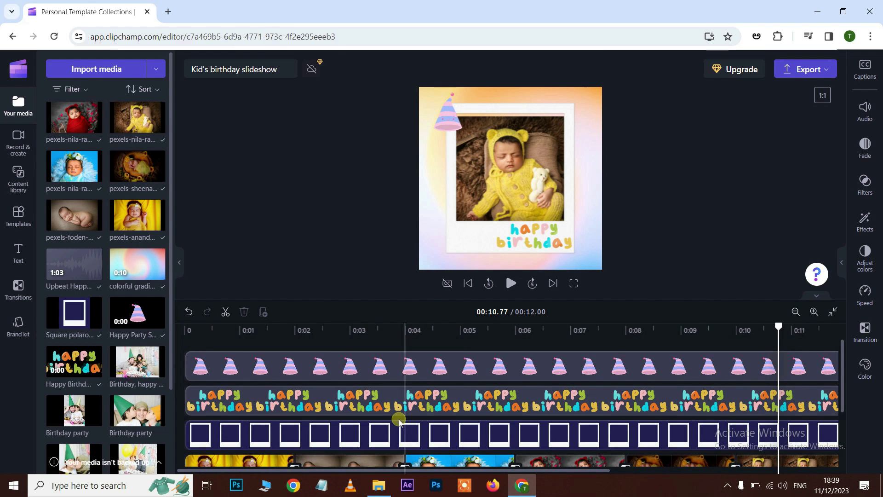
key("Delete")
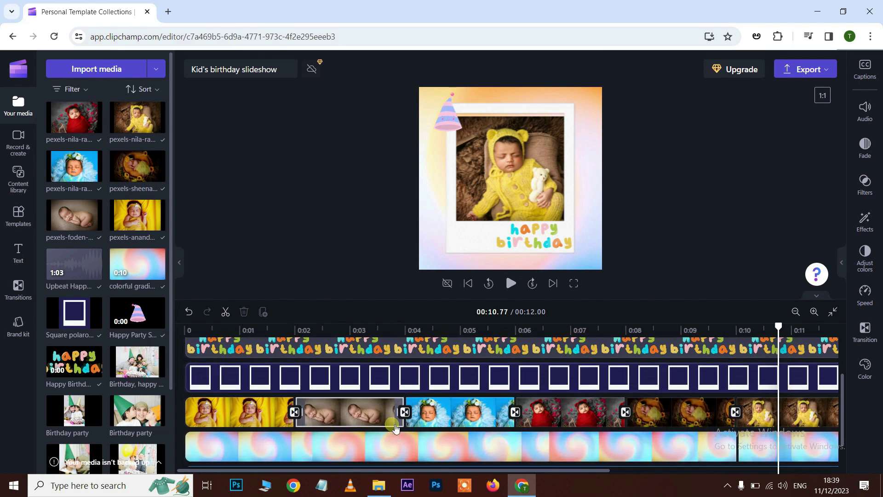
scroll(322, 417, "down", 1)
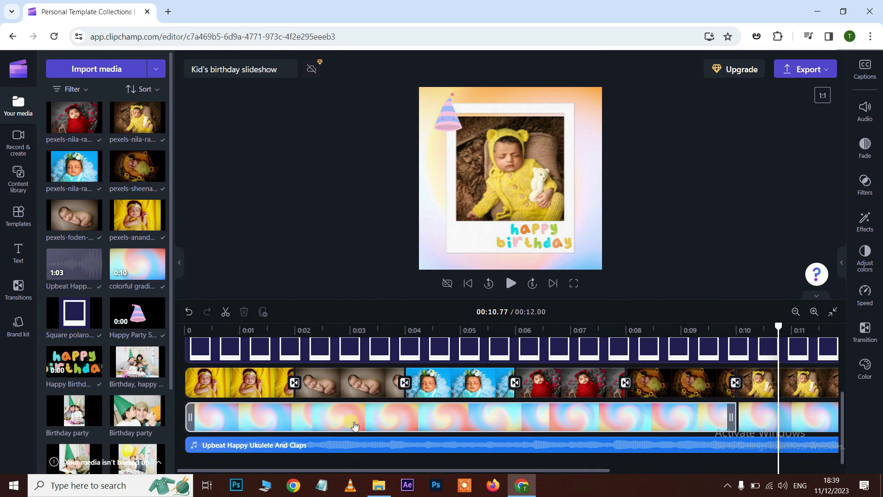
scroll(348, 421, "up", 2)
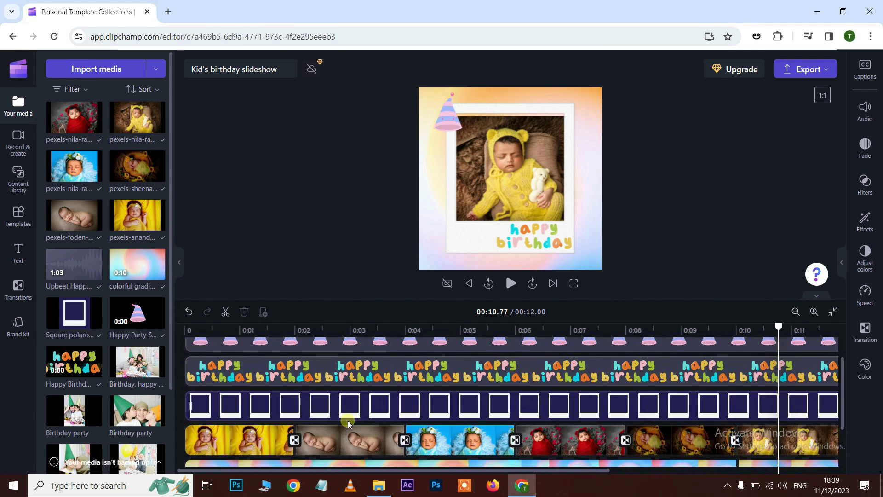
left_click(408, 381)
scroll(407, 395, "up", 1)
scroll(408, 395, "down", 2)
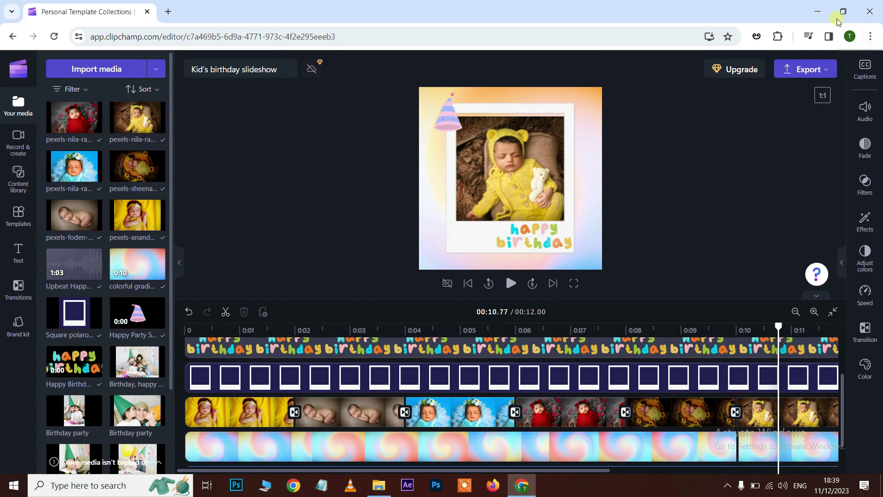
Export the birthday slideshow in 1080p quality and play the downloaded video full screen.
left_click(801, 72)
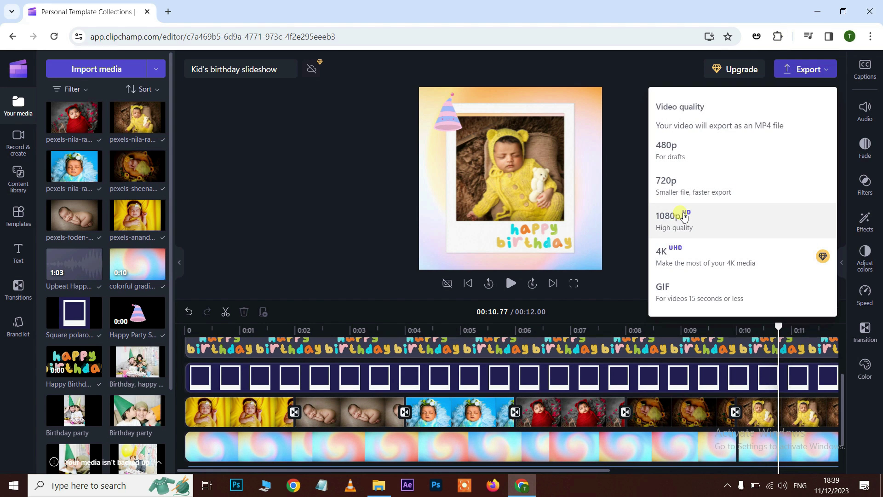
left_click(682, 216)
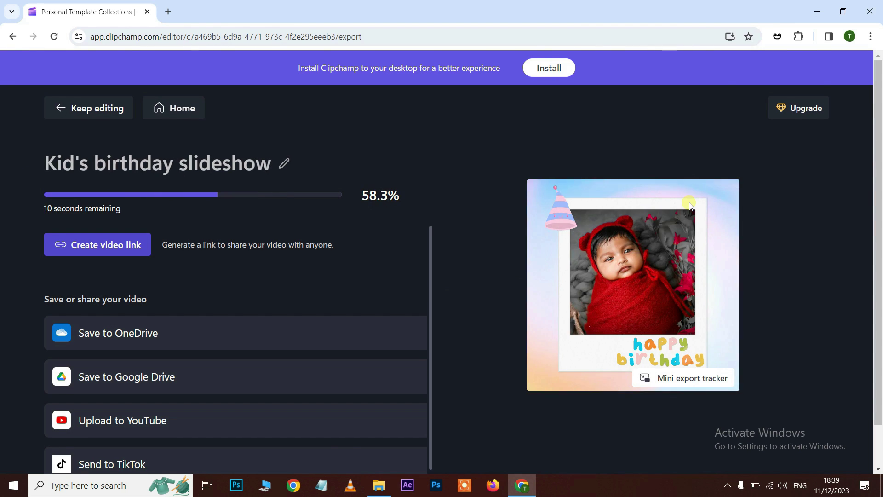
left_click(779, 64)
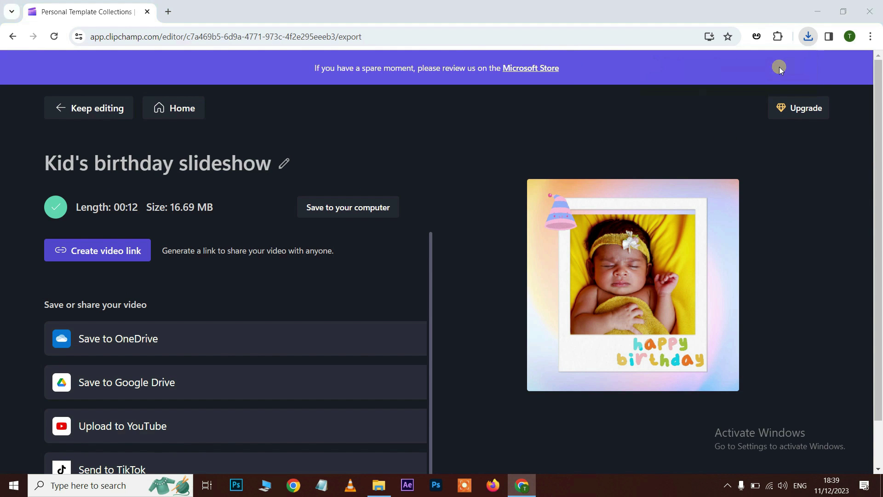
key("Return")
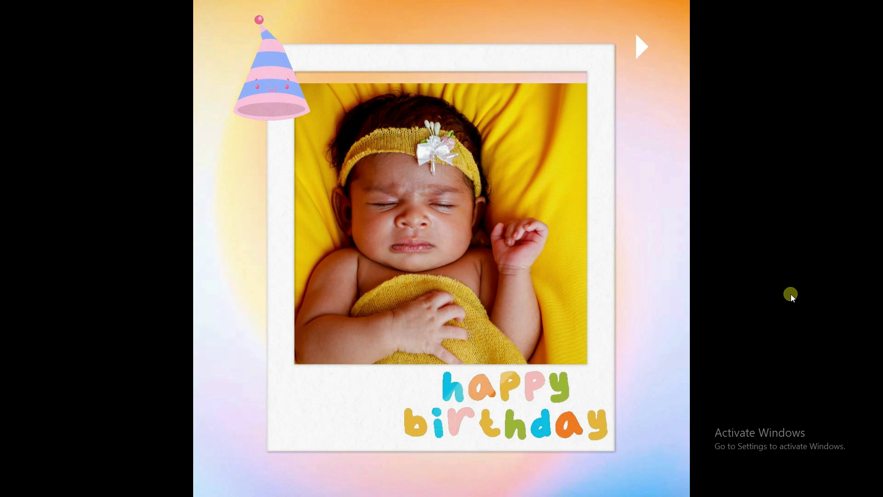